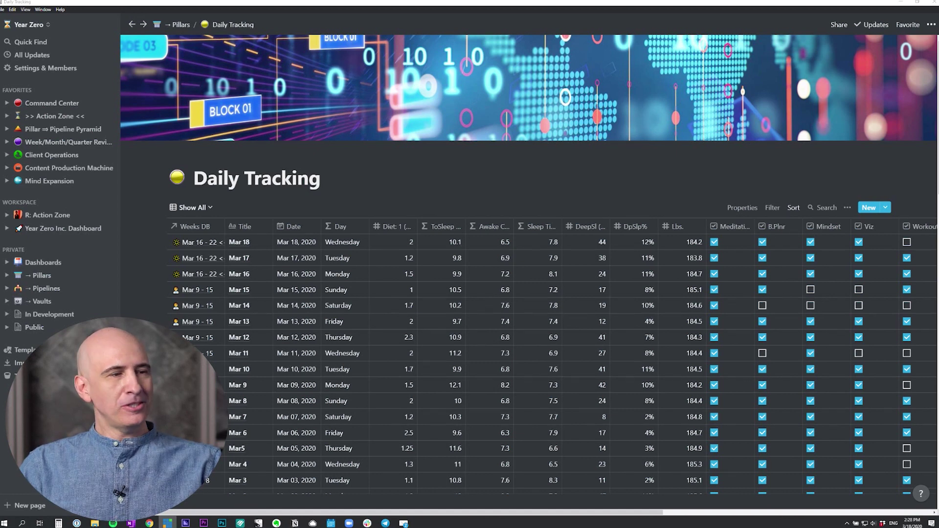
# Adjust the interface zoom with Ctrl+minus/plus and open the Show All view dropdown.
pyautogui.scroll(-1, 699, 484)
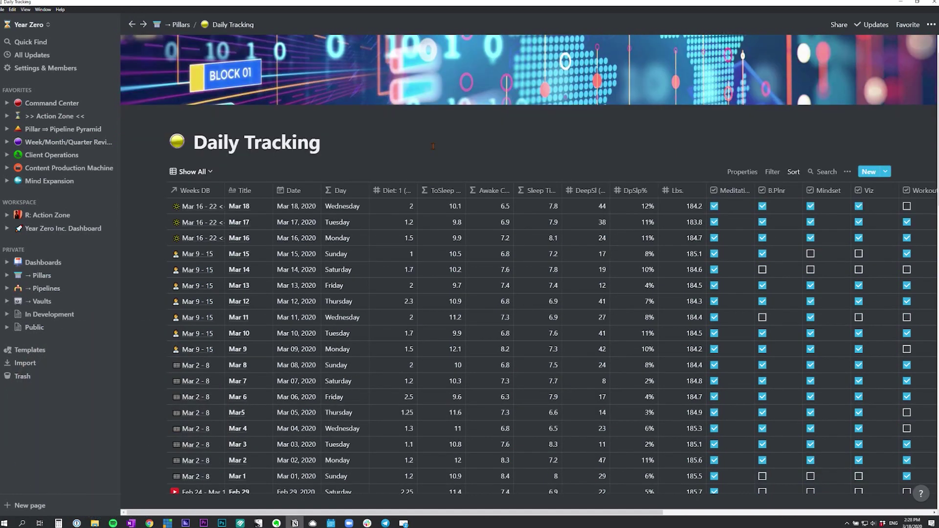
pyautogui.hotkey('ctrl', '-')
pyautogui.hotkey('ctrl', '-')
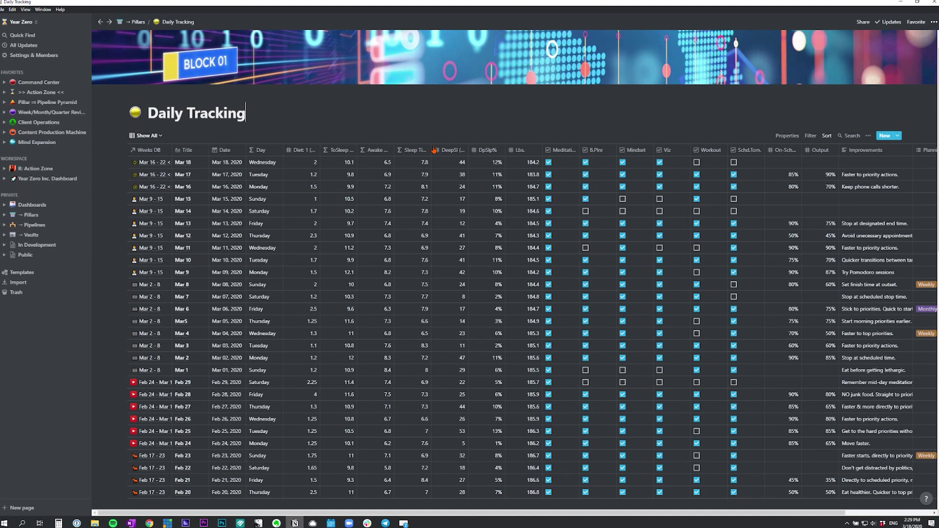
pyautogui.hotkey('ctrl', '+')
pyautogui.hotkey('ctrl', '+')
pyautogui.hotkey('ctrl', '+')
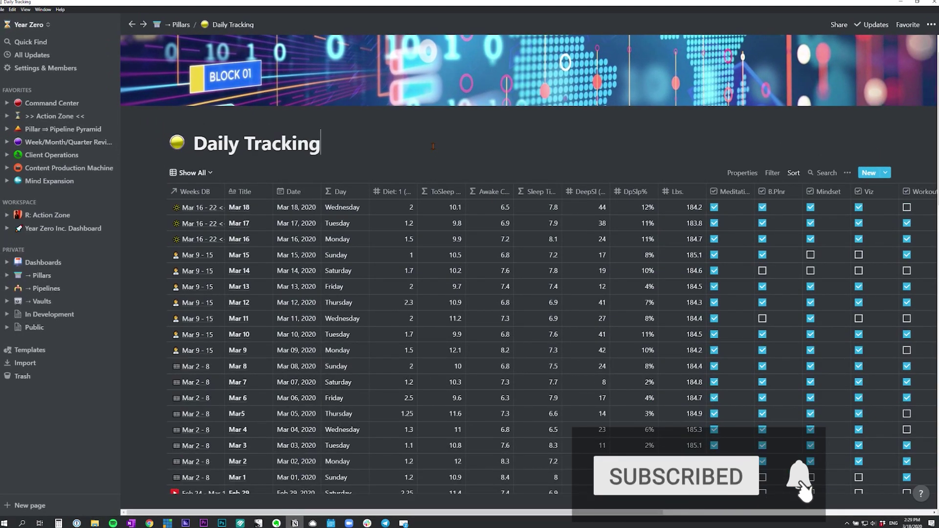
pyautogui.hotkey('ctrl', '-')
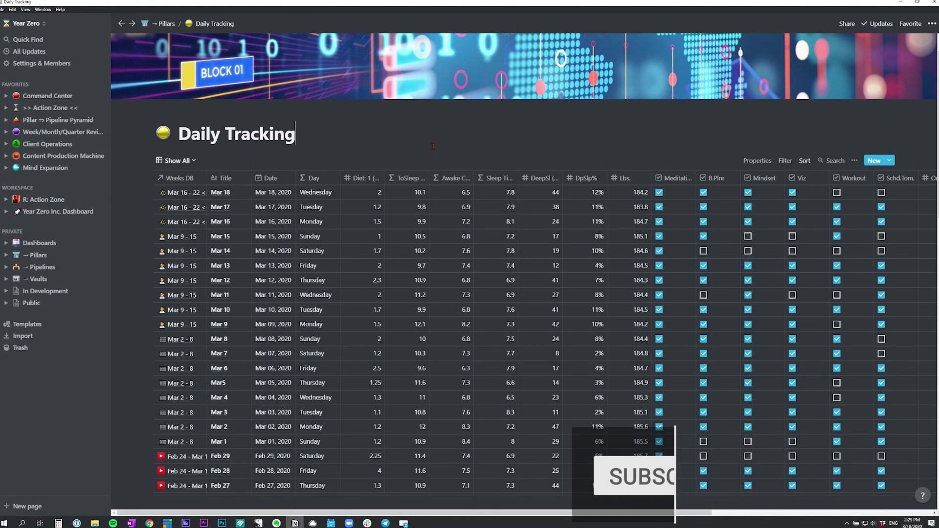
pyautogui.scroll(1, 433, 146)
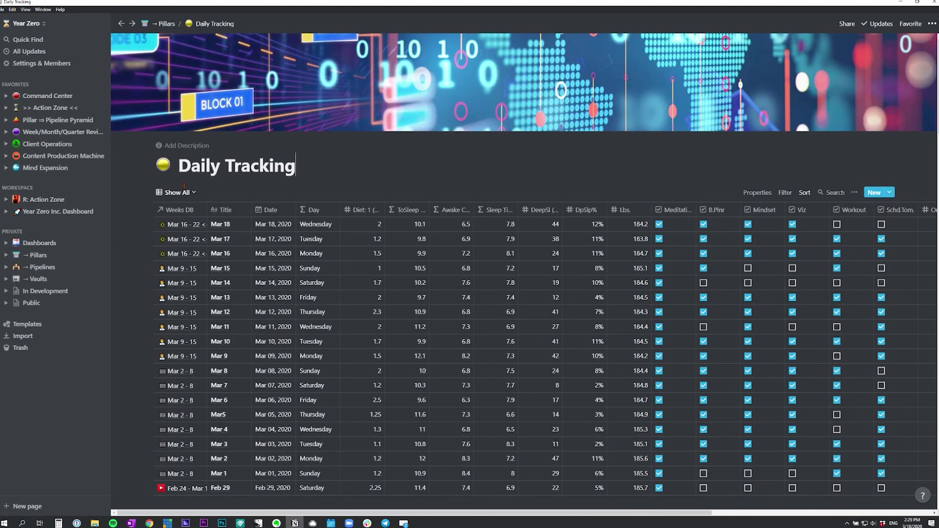
pyautogui.click(194, 192)
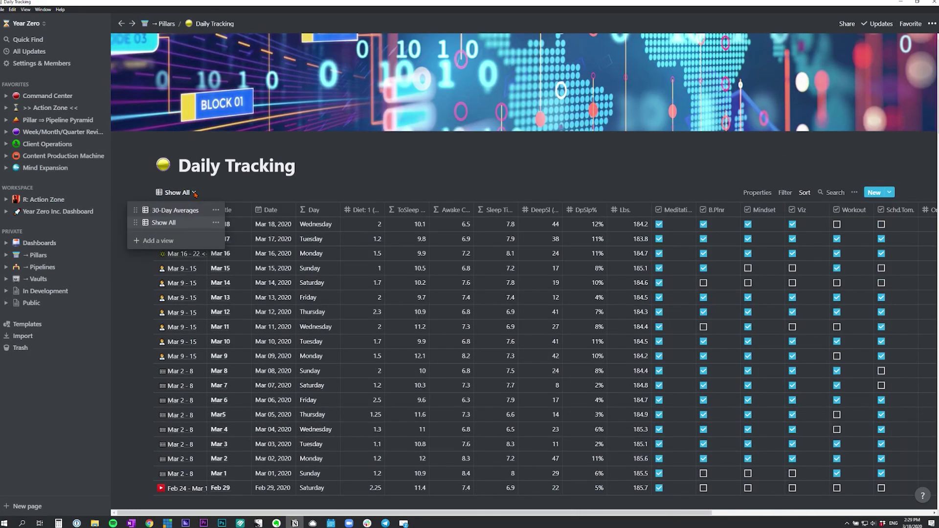
# Switch to the 30-Day Averages view, scroll its table, then open the property visibility list.
pyautogui.click(175, 210)
pyautogui.scroll(-5, 336, 276)
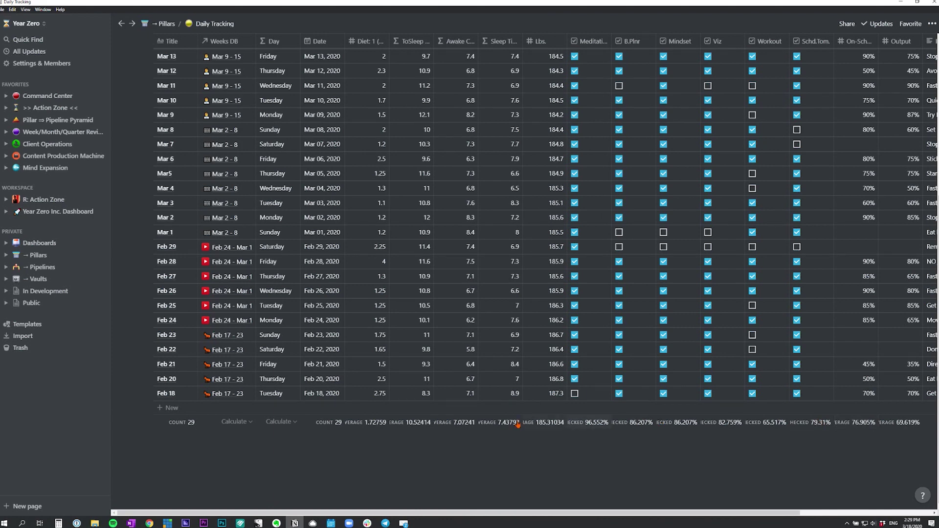
pyautogui.scroll(5, 392, 405)
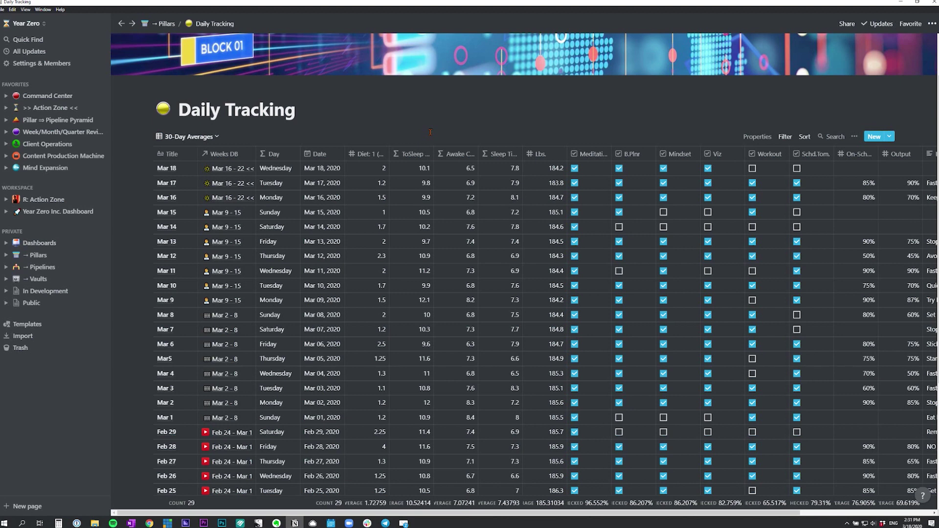
pyautogui.click(759, 137)
pyautogui.scroll(-5, 718, 266)
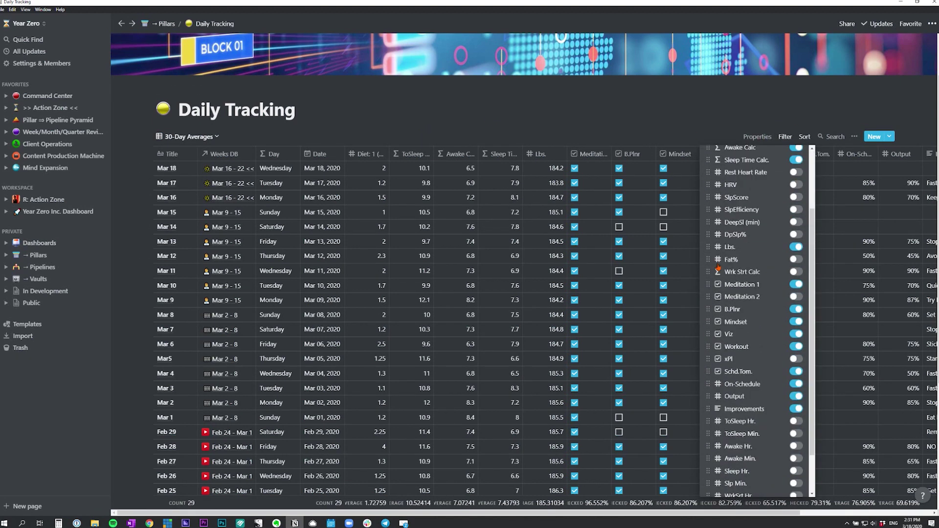
pyautogui.click(671, 107)
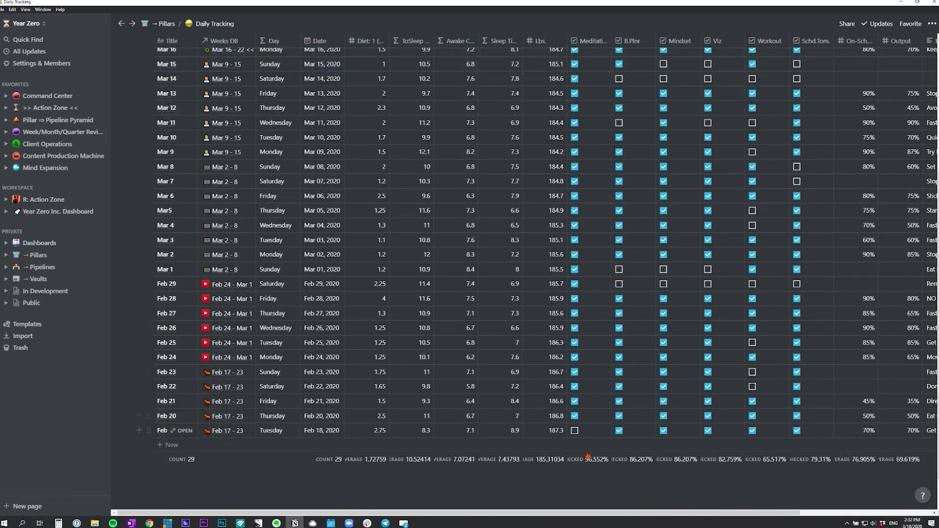
pyautogui.scroll(4, 441, 378)
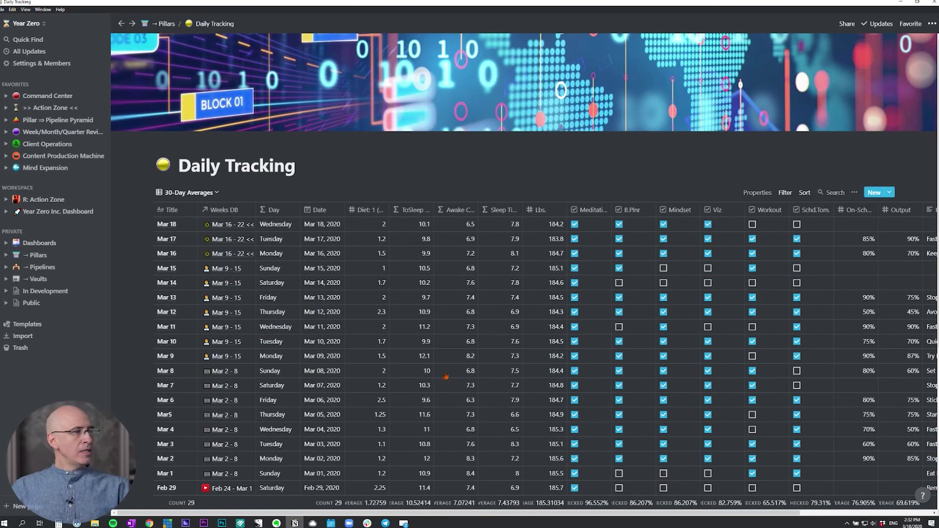
pyautogui.scroll(-1, 186, 379)
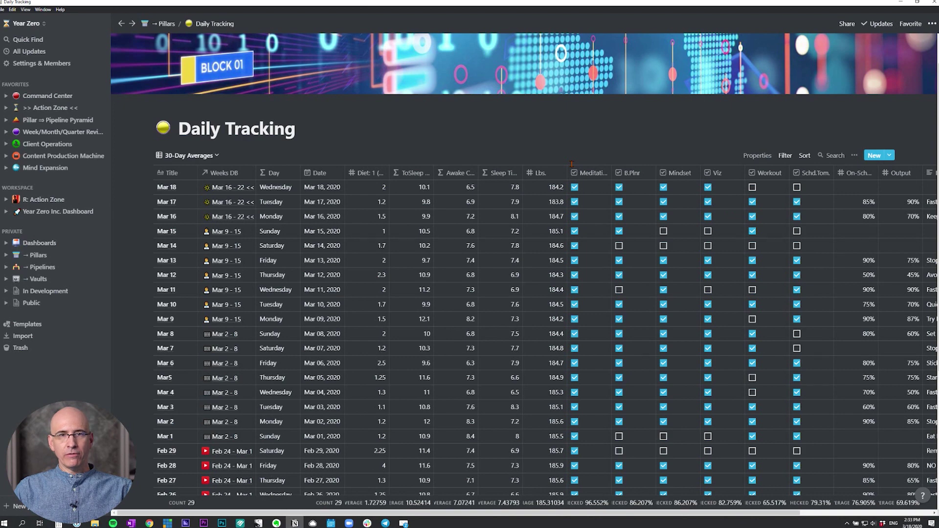
pyautogui.scroll(-3, 572, 164)
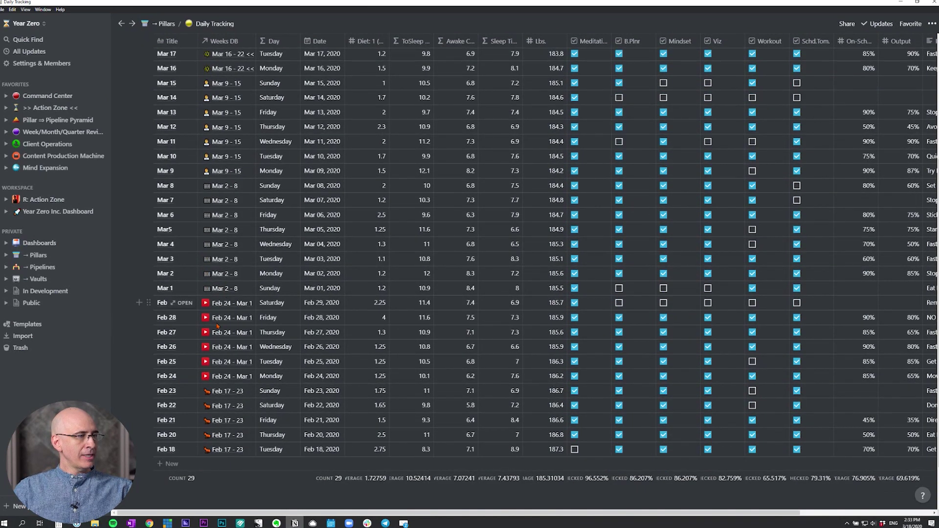
pyautogui.scroll(1, 222, 318)
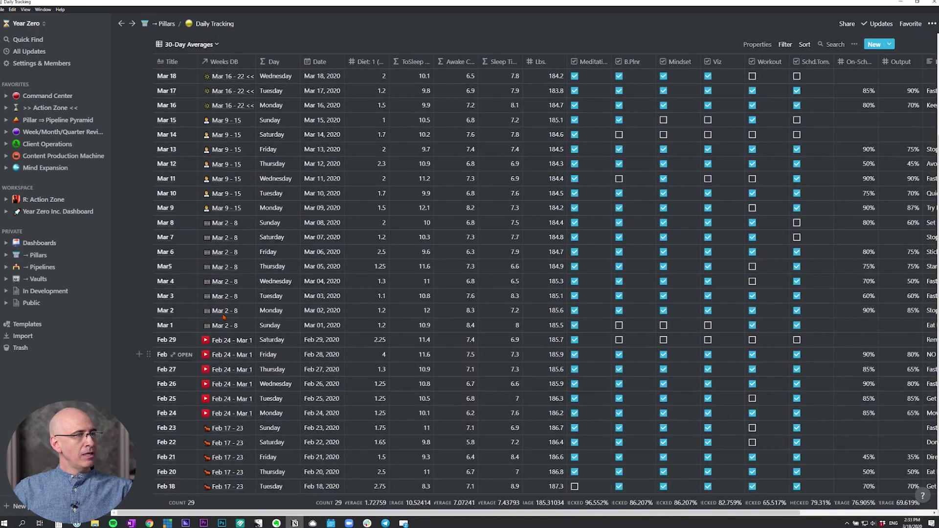
pyautogui.scroll(2, 223, 317)
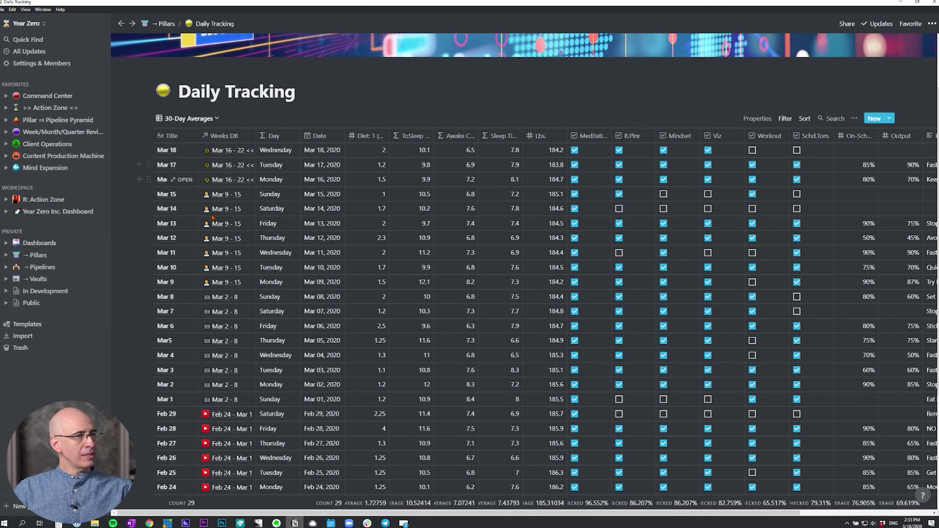
pyautogui.click(283, 137)
pyautogui.moveTo(292, 185)
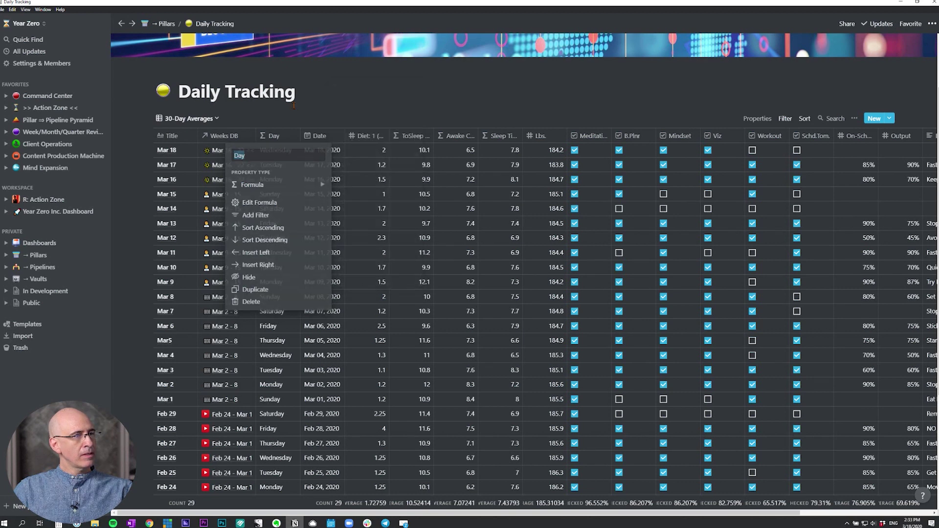
pyautogui.click(274, 153)
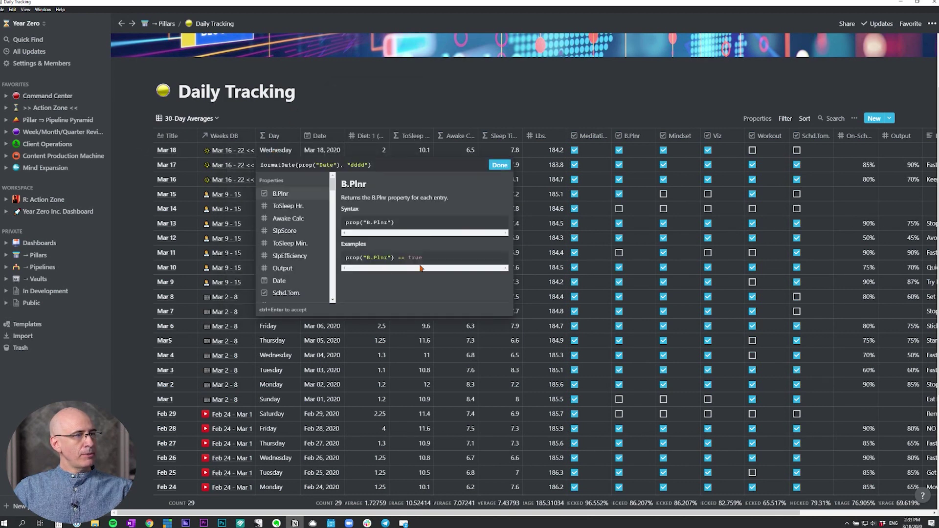
pyautogui.hotkey('ctrl', 'Return')
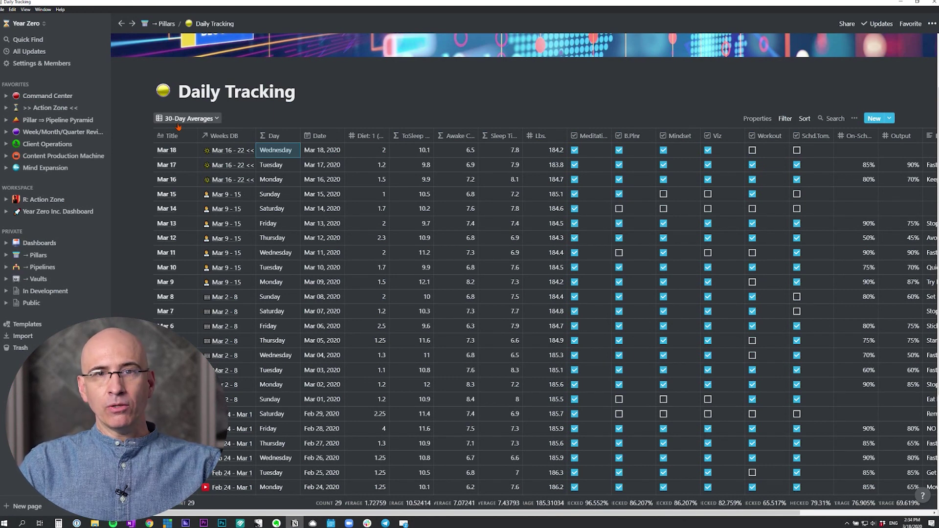
pyautogui.scroll(-1, 179, 127)
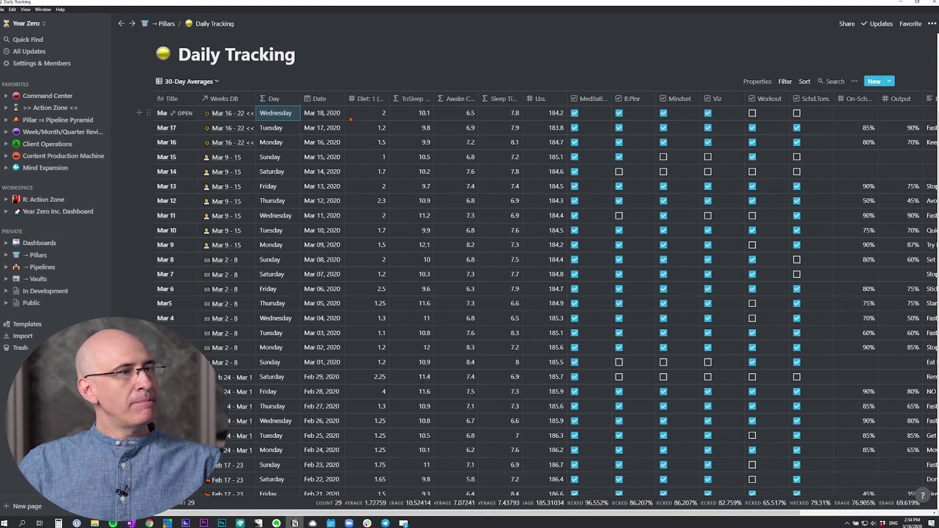
# Delete the Diet score from the Mar 18 entry, leaving the cell blank.
pyautogui.scroll(1, 374, 127)
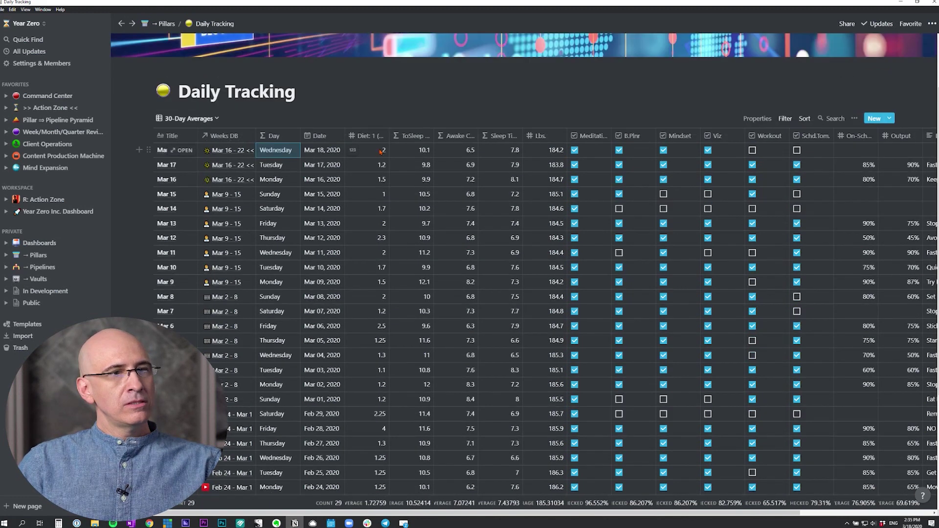
pyautogui.click(383, 151)
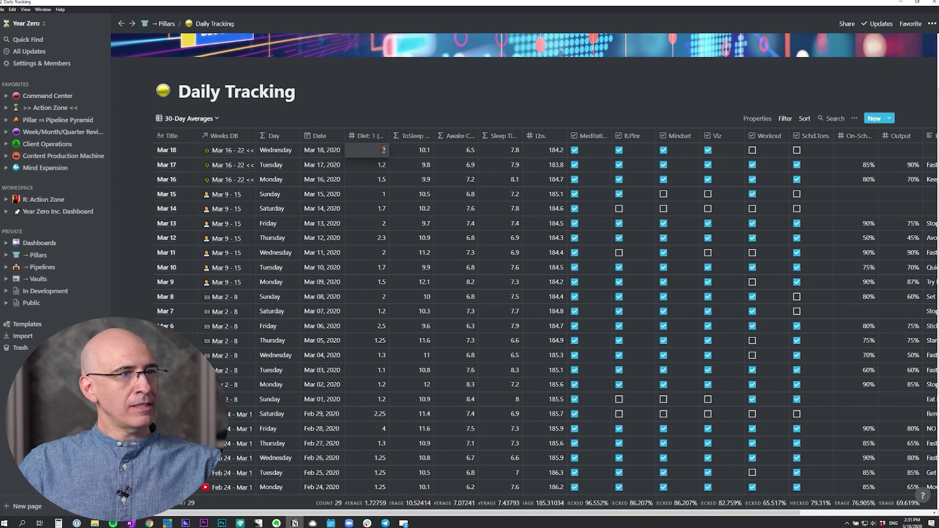
pyautogui.press('BackSpace')
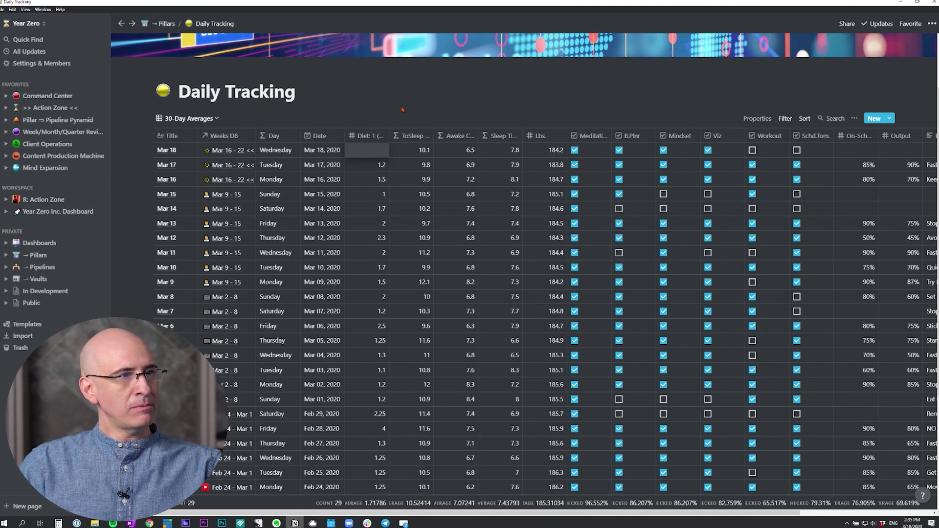
pyautogui.press('Escape')
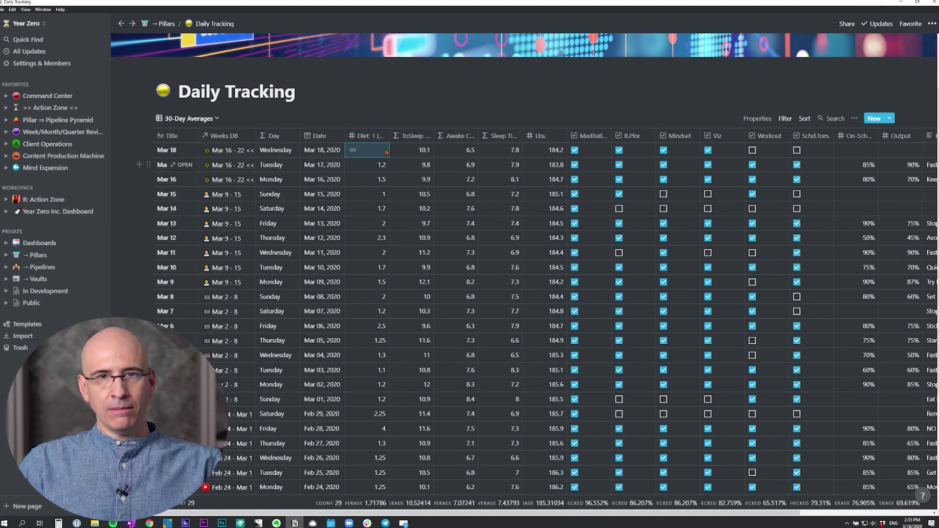
# Widen the Diet column to read its full name, then restore its usual width.
pyautogui.moveTo(389, 135); pyautogui.dragTo(435, 135)
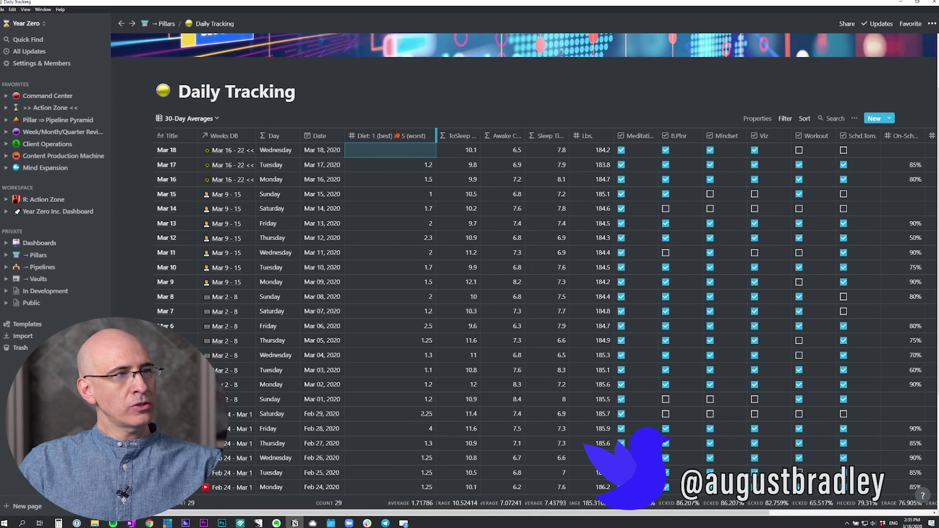
pyautogui.moveTo(434, 135); pyautogui.dragTo(389, 135)
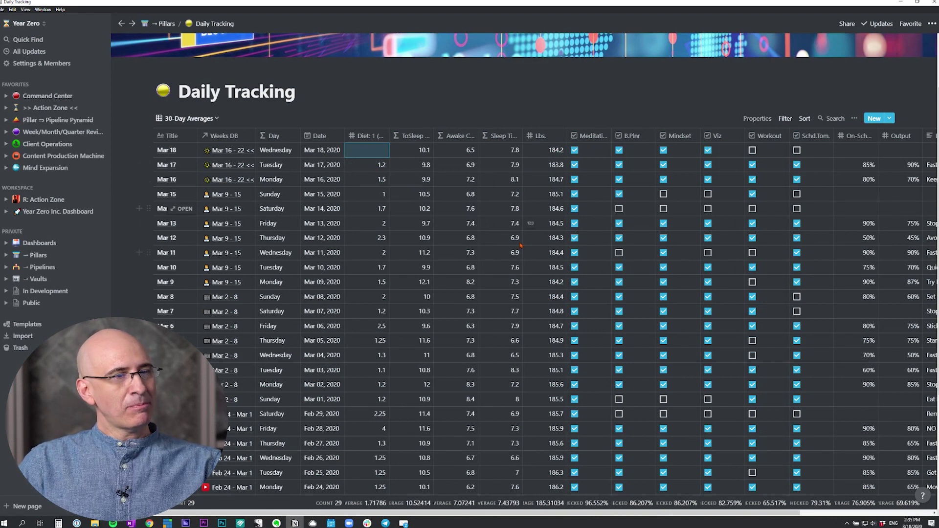
pyautogui.scroll(-1, 490, 247)
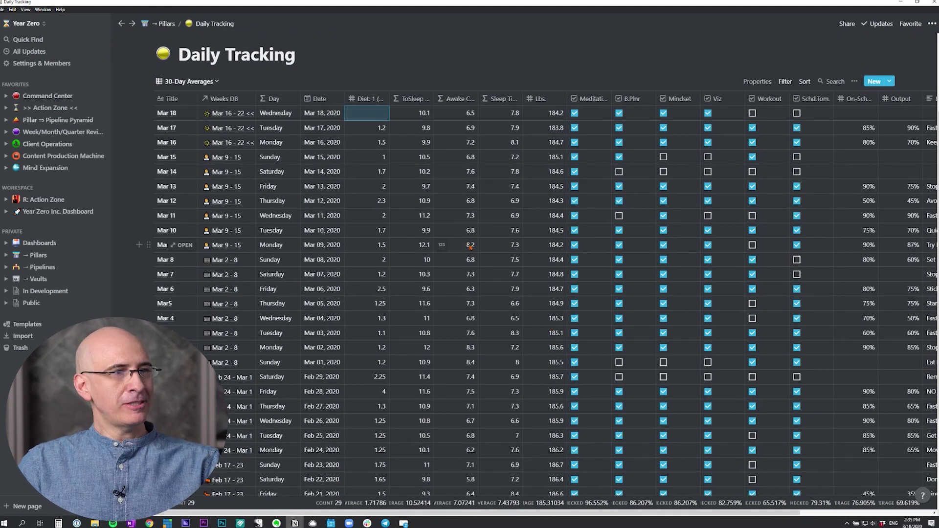
pyautogui.scroll(1, 469, 247)
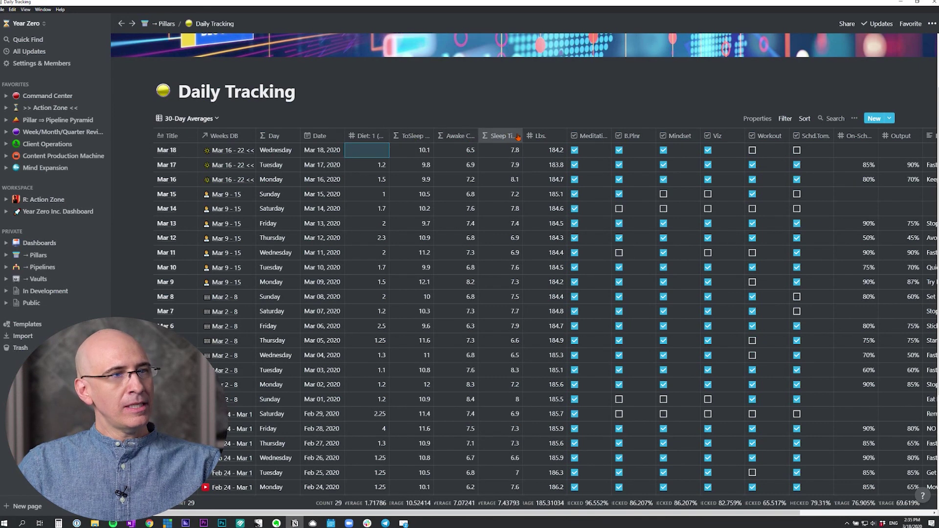
# Widen the Sleep Time column and scroll right to the Improvements and Planning columns.
pyautogui.moveTo(522, 135)
pyautogui.mouseDown()
pyautogui.moveTo(555, 132)
pyautogui.moveTo(522, 133)
pyautogui.mouseUp()
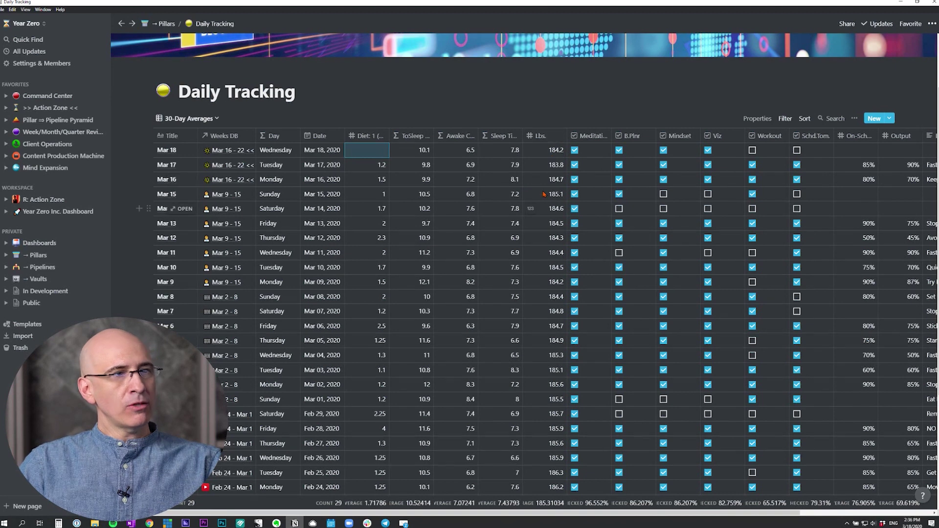
pyautogui.hscroll(3, 558, 165)
pyautogui.hscroll(1, 558, 166)
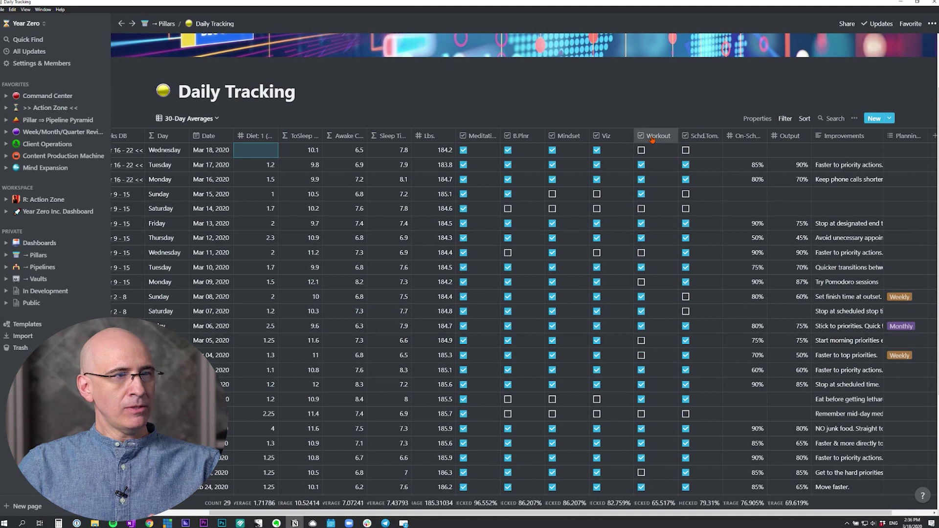
pyautogui.click(464, 151)
pyautogui.click(463, 150)
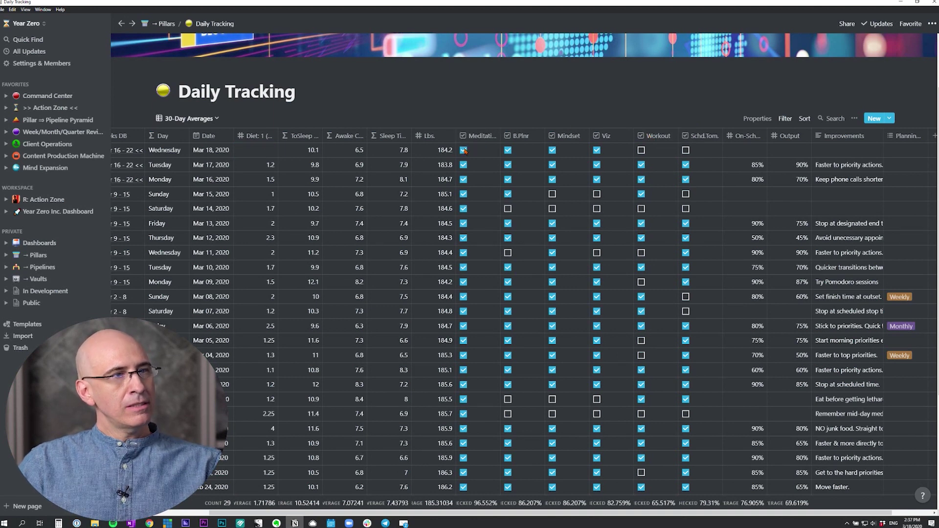
pyautogui.click(508, 151)
pyautogui.click(508, 151)
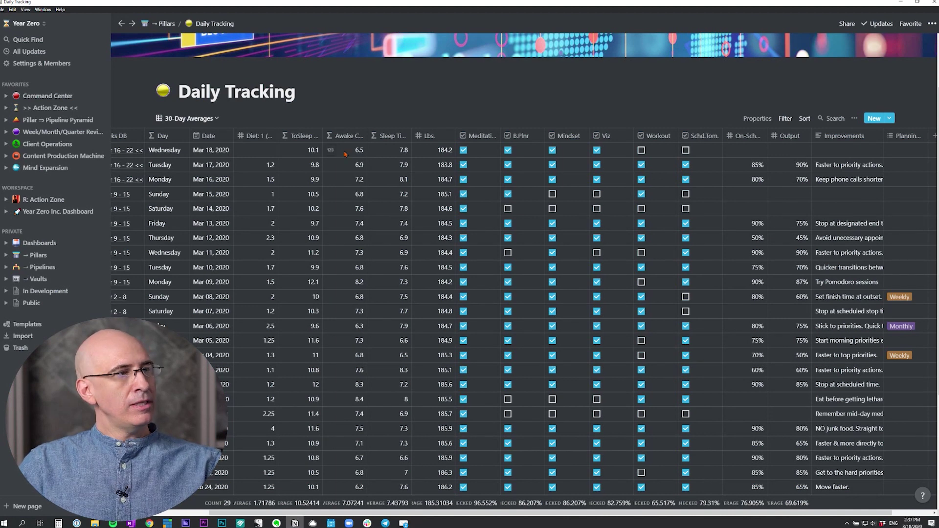
pyautogui.scroll(2, 331, 150)
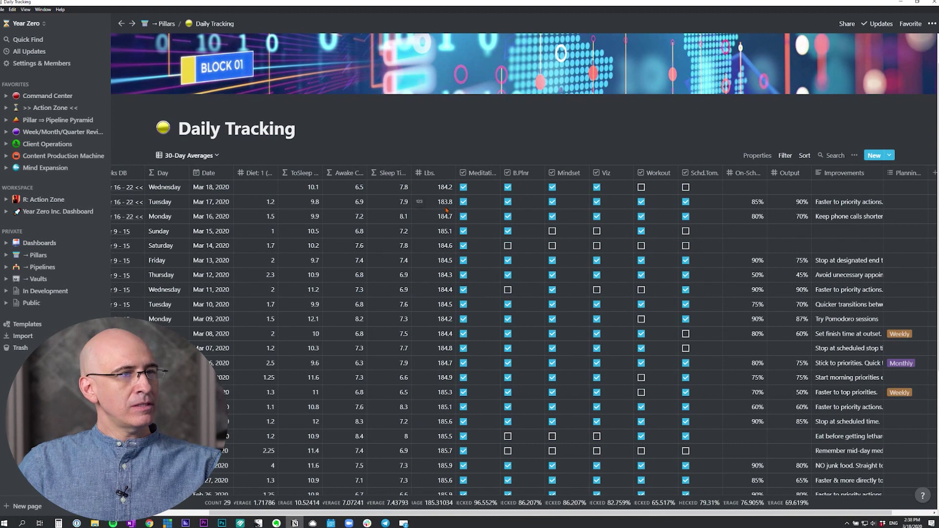
# Scroll back to the Title and Weeks DB columns and add a new row with New.
pyautogui.scroll(-2, 446, 210)
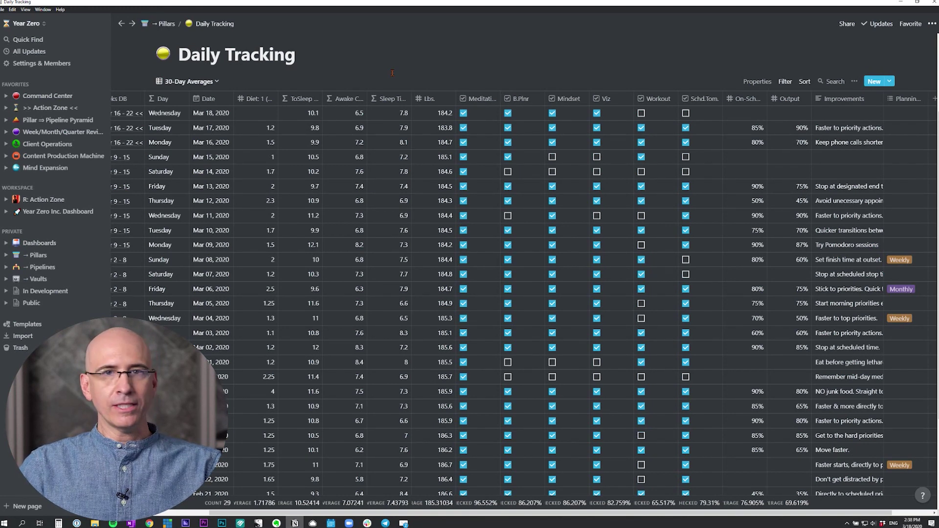
pyautogui.scroll(-1, 422, 149)
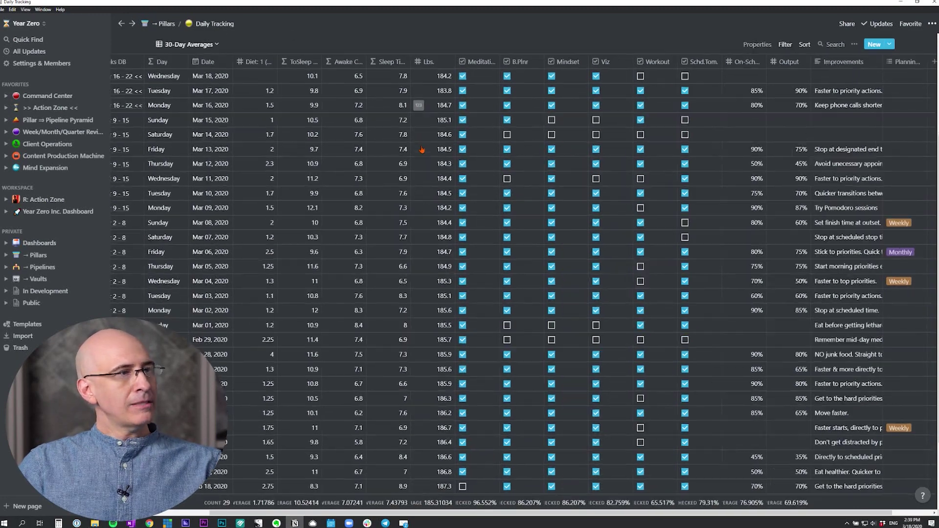
pyautogui.hscroll(-3, 423, 149)
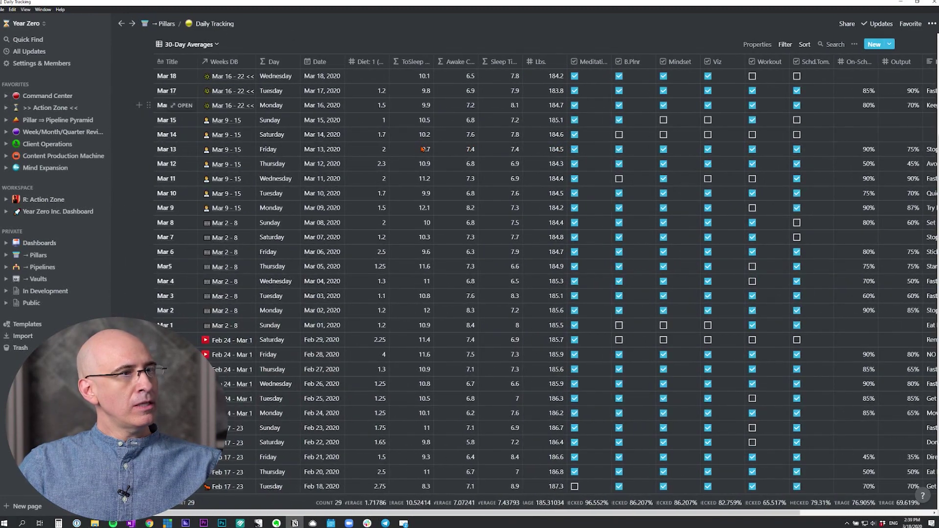
pyautogui.scroll(1, 423, 149)
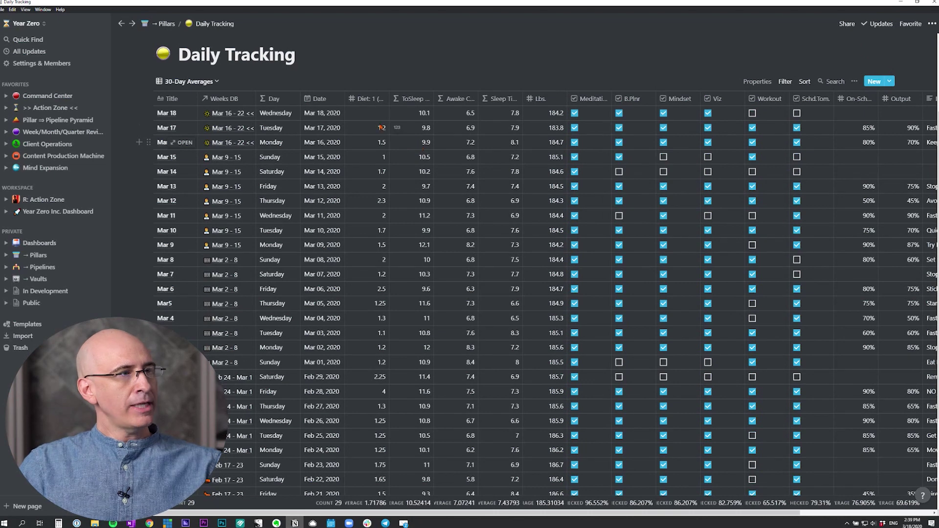
pyautogui.click(886, 81)
# Open the new Untitled entry and link its Weeks DB property to 'Mar 16 - 22 <<'.
pyautogui.click(886, 82)
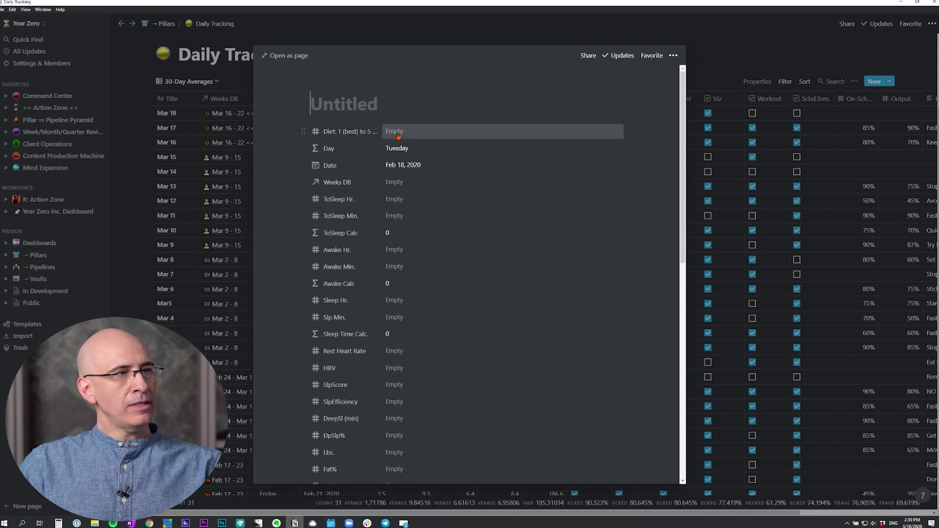
pyautogui.click(395, 182)
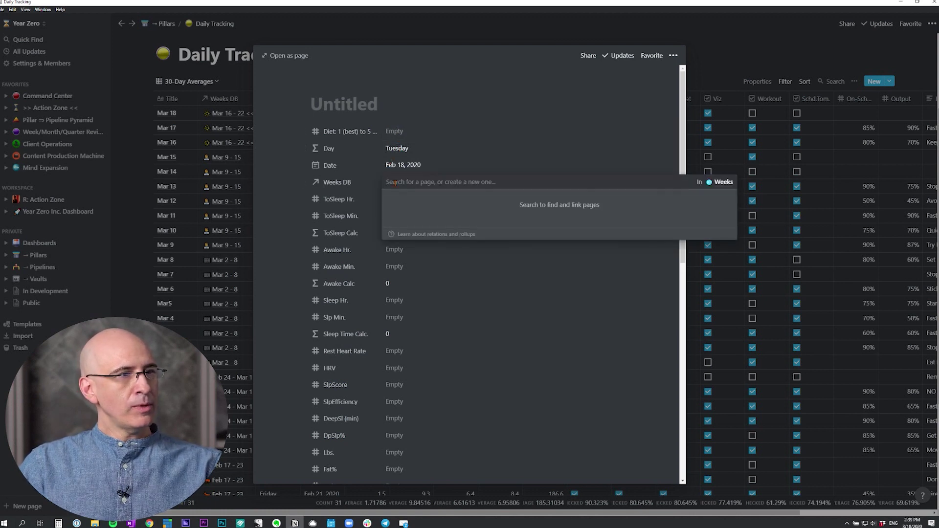
pyautogui.click(384, 160)
pyautogui.click(386, 182)
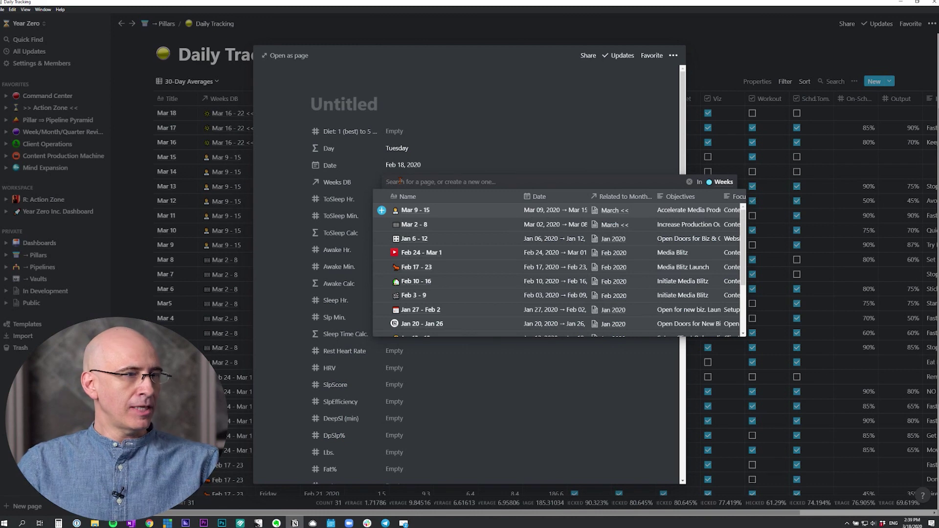
pyautogui.scroll(-3, 419, 228)
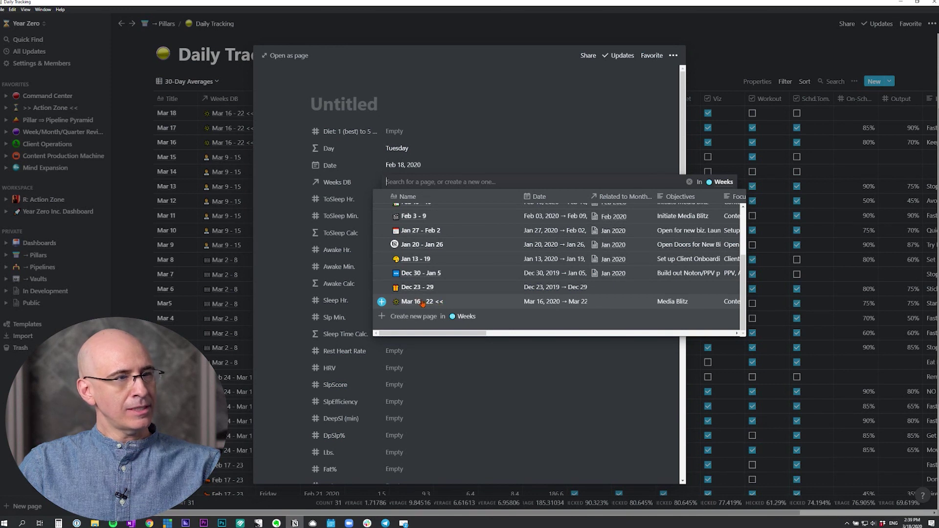
pyautogui.click(422, 303)
pyautogui.press('Escape')
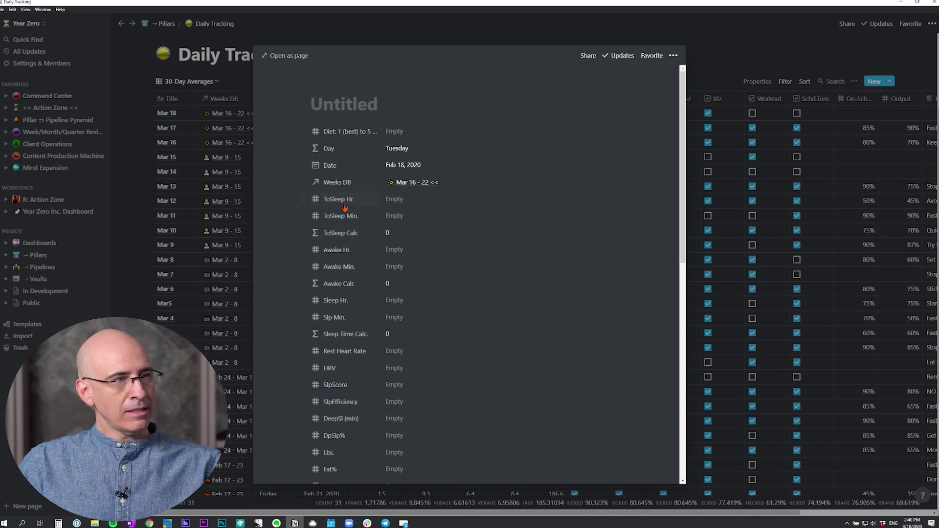
# Enter ToSleep Hr. 11 and ToSleep Min. 32, giving a ToSleep Calc. of 11.5.
pyautogui.click(399, 197)
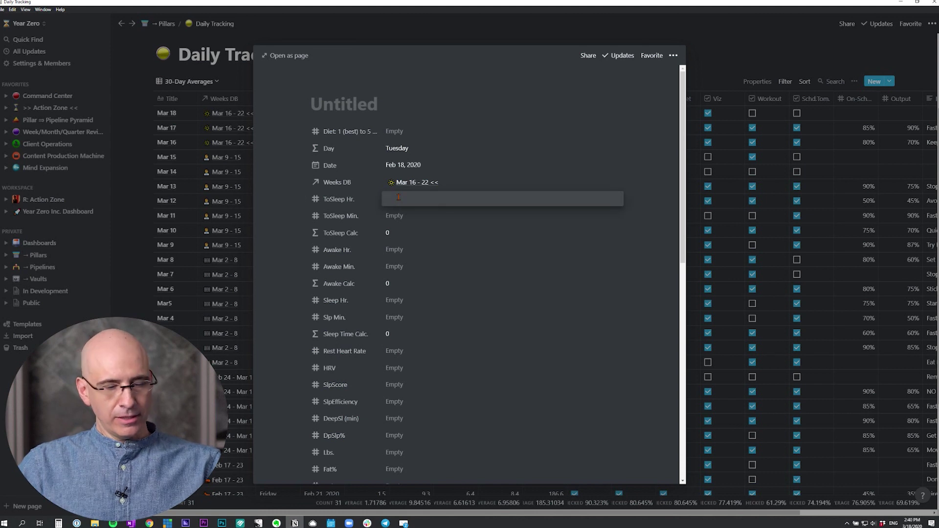
pyautogui.write('11')
pyautogui.press('Tab')
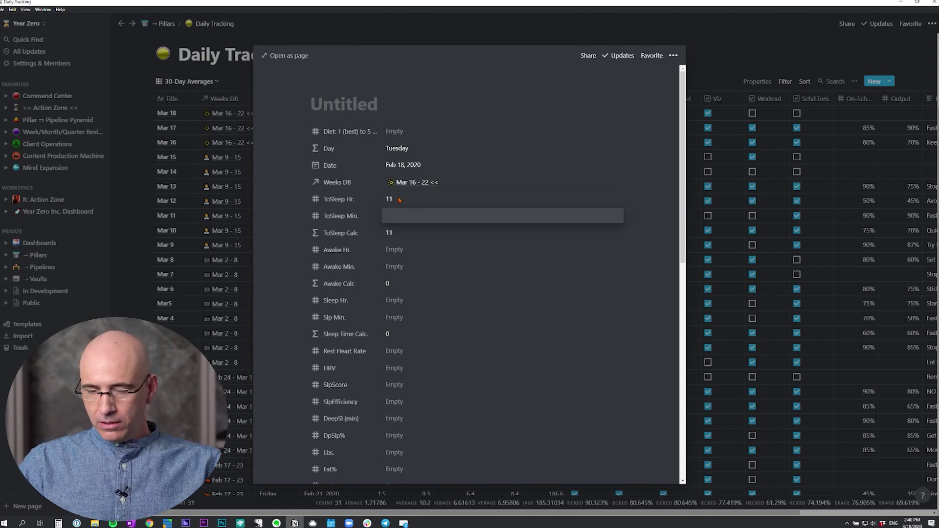
pyautogui.write('32')
pyautogui.press('Tab')
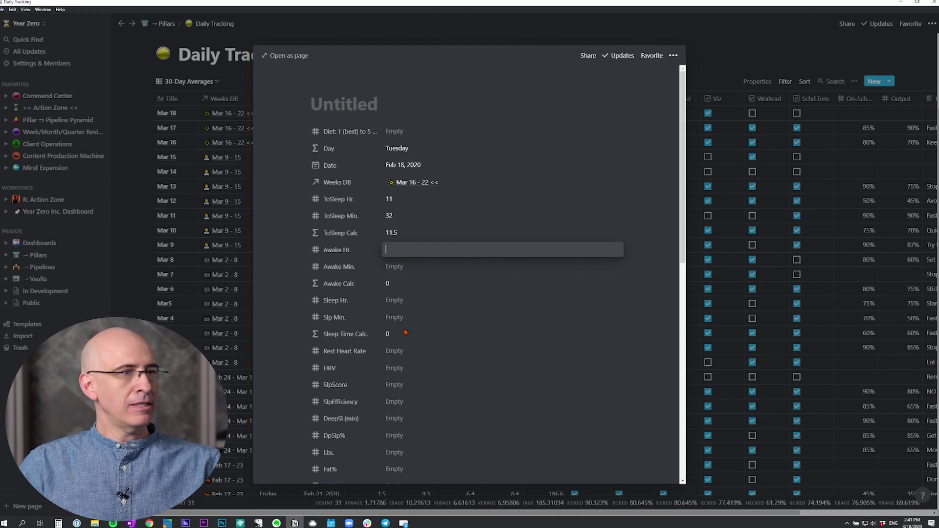
pyautogui.press('Escape')
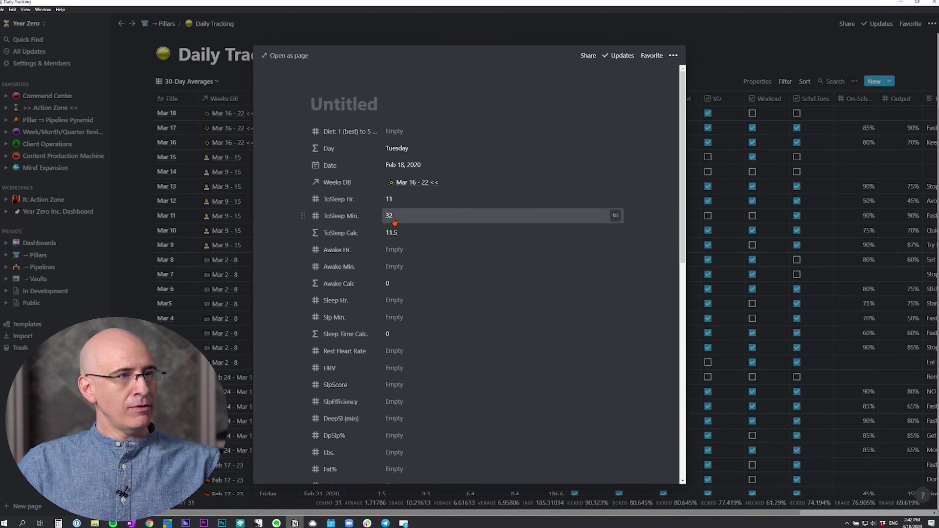
pyautogui.click(393, 241)
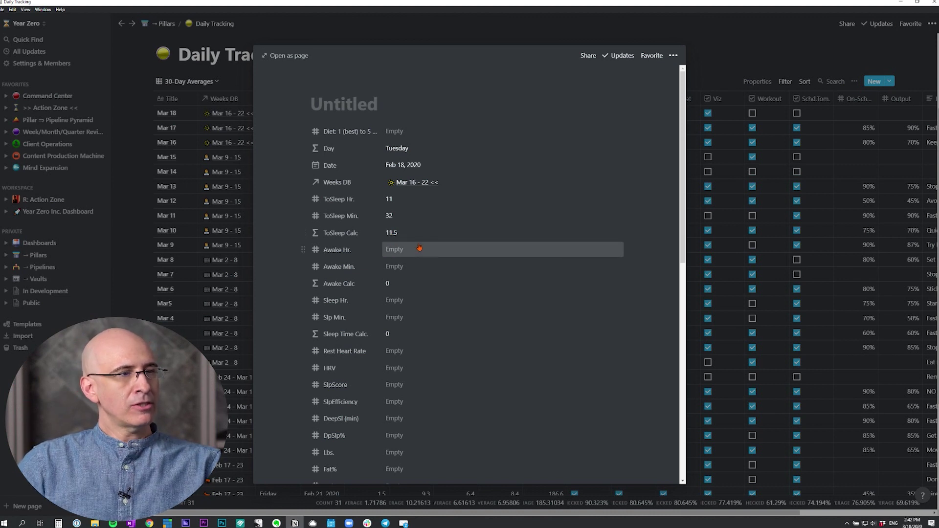
# Enter an awake time of 7 hours 45 minutes in Awake Hr. and Awake Min.
pyautogui.scroll(-1, 416, 249)
pyautogui.click(393, 213)
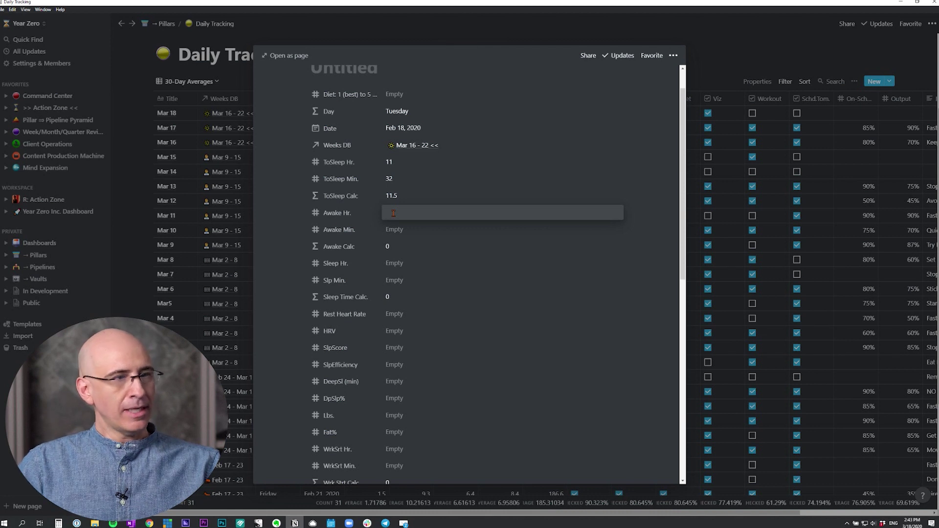
pyautogui.write('7')
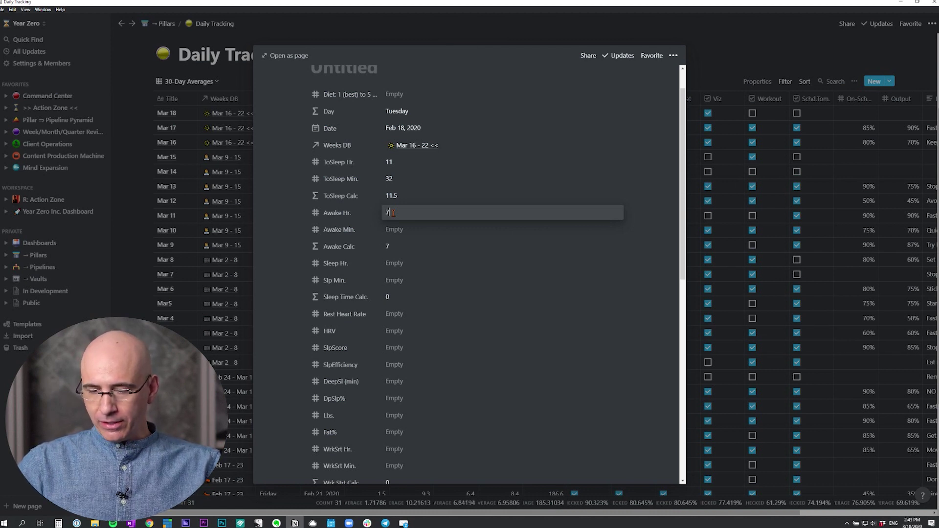
pyautogui.press('Tab')
pyautogui.write('45')
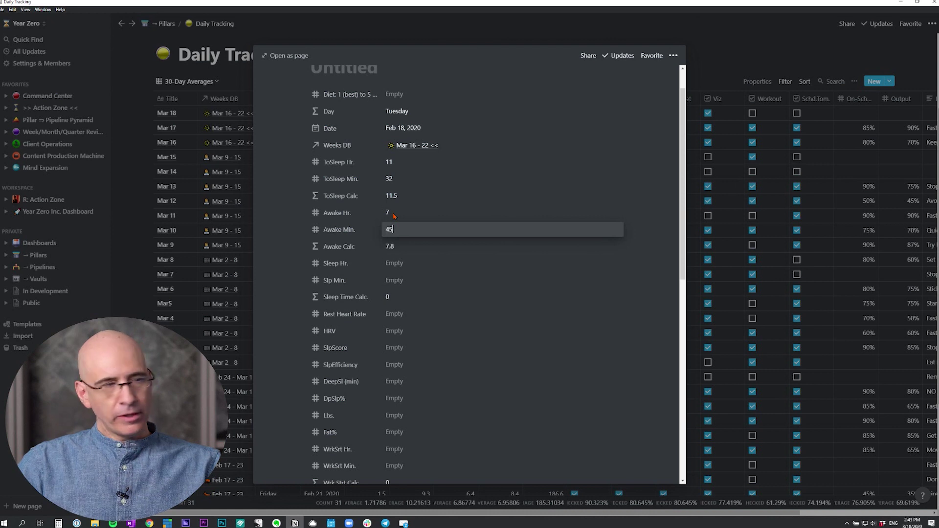
pyautogui.press('Tab')
pyautogui.press('Tab')
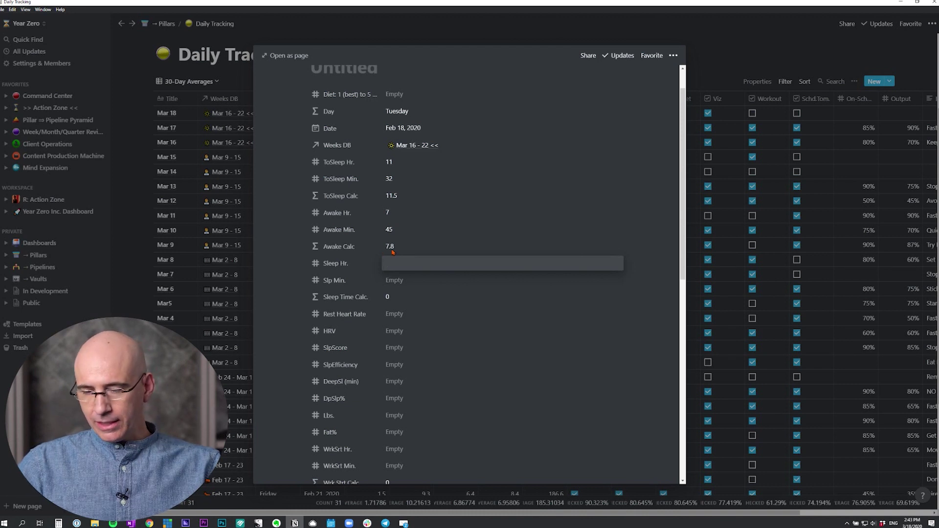
# Enter sleep time of 8 hours 5 minutes, then select the WrkSrt Hr. field.
pyautogui.write('8')
pyautogui.press('Tab')
pyautogui.write('5')
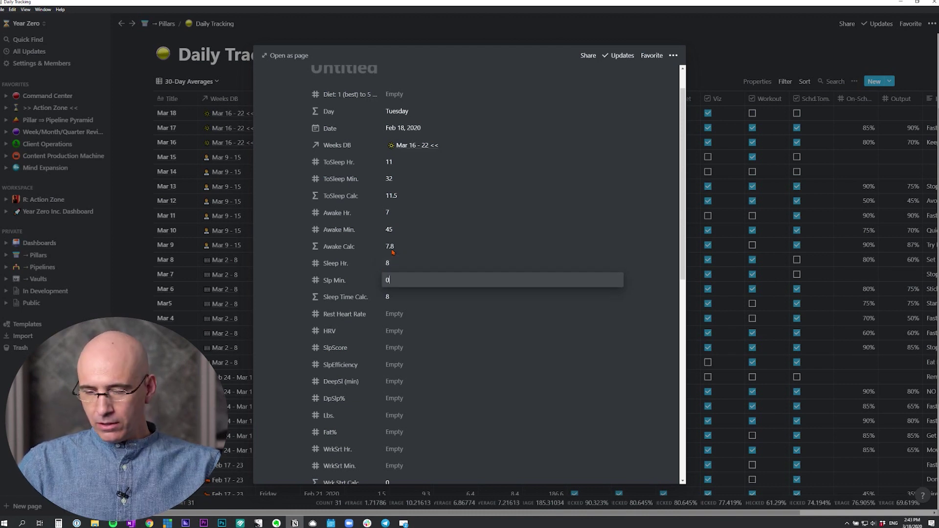
pyautogui.press('Tab')
pyautogui.press('Tab')
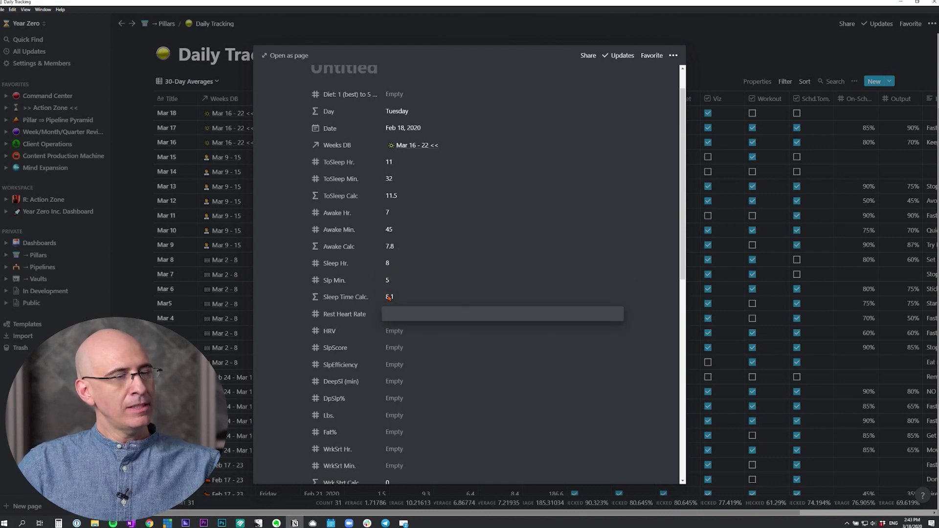
pyautogui.scroll(-2, 390, 298)
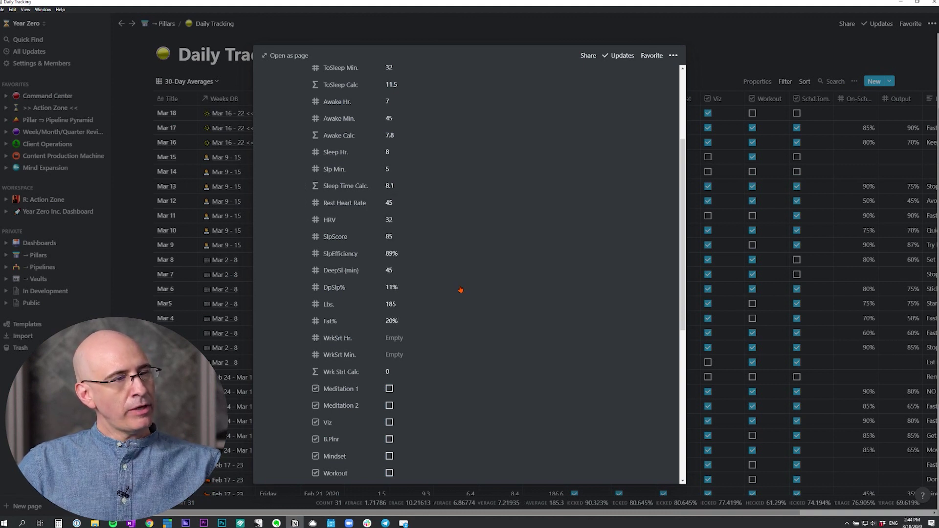
pyautogui.scroll(-1, 400, 289)
pyautogui.click(390, 265)
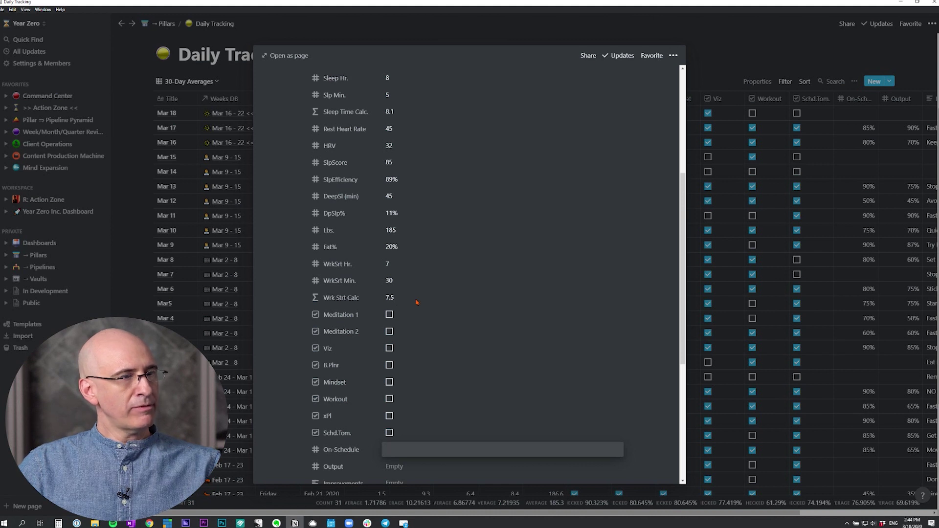
# Tick the Meditation 1 checkbox, review the remaining properties, and close the entry peek.
pyautogui.click(390, 315)
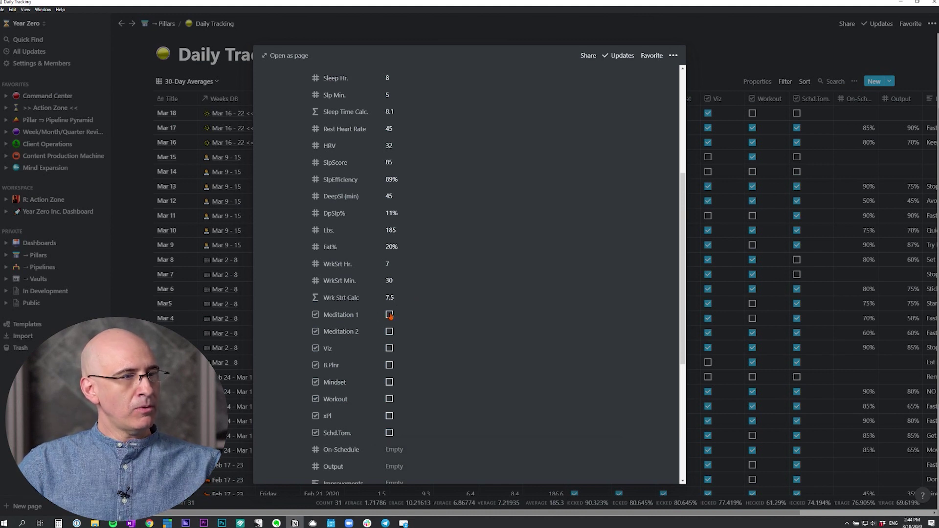
pyautogui.click(390, 316)
pyautogui.scroll(-2, 447, 287)
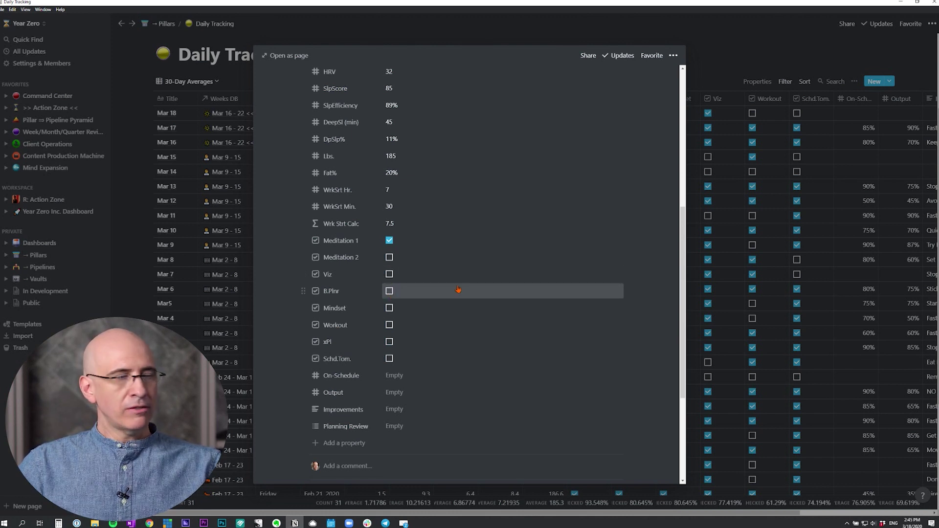
pyautogui.scroll(-1, 396, 291)
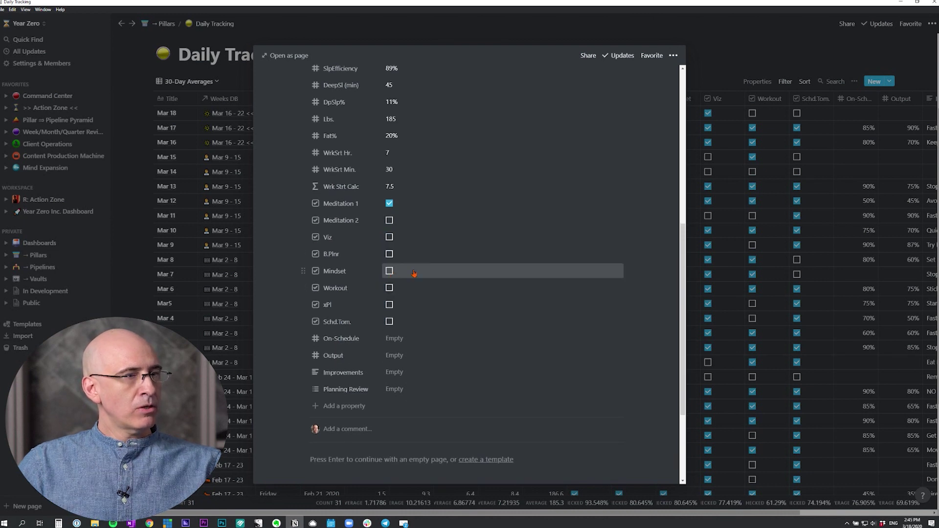
pyautogui.scroll(-2, 425, 303)
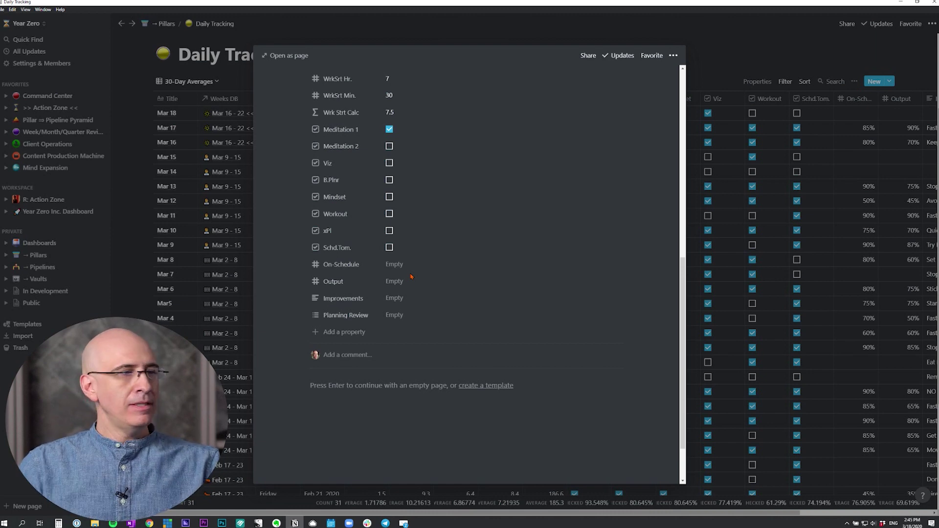
pyautogui.click(137, 93)
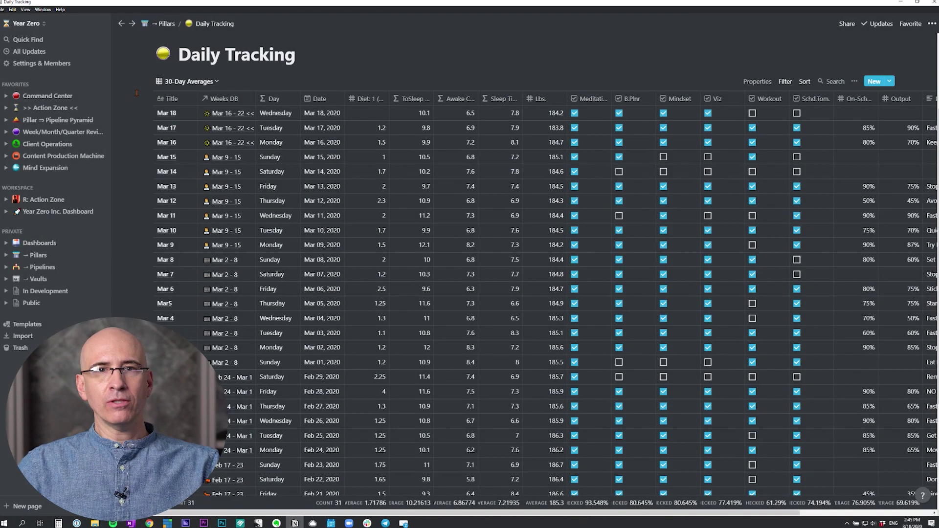
pyautogui.scroll(-2, 438, 210)
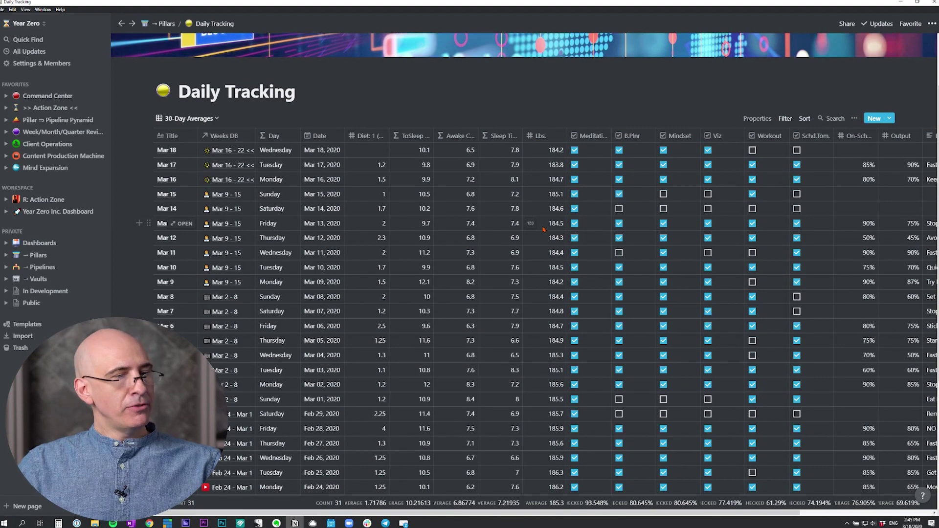
pyautogui.scroll(-3, 537, 221)
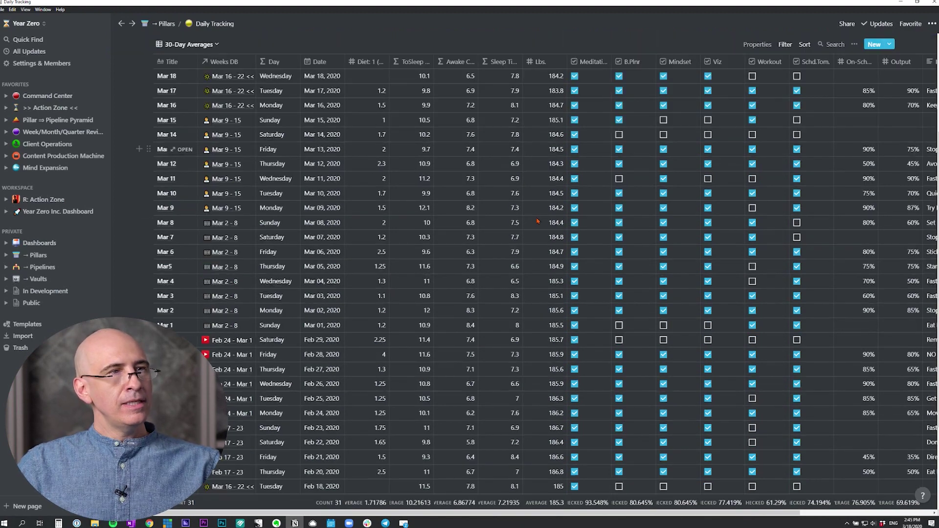
pyautogui.scroll(5, 537, 221)
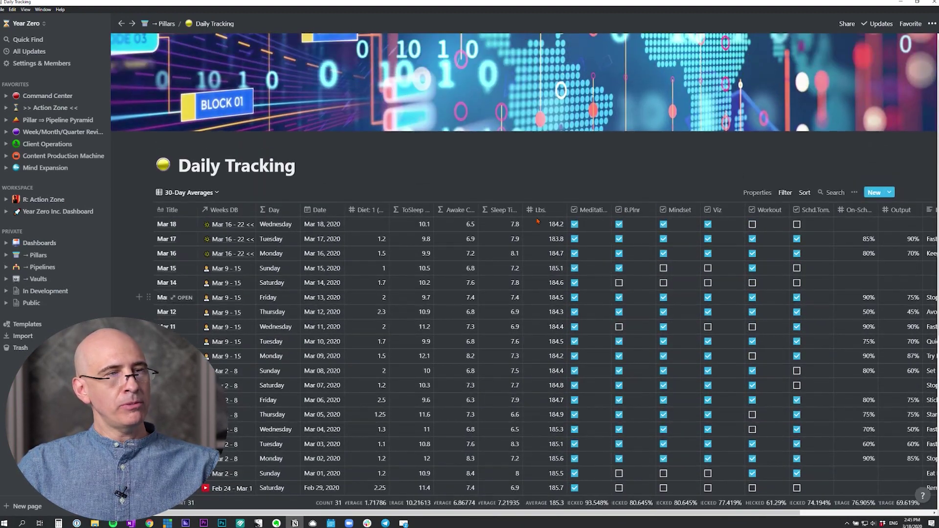
pyautogui.scroll(-3, 537, 222)
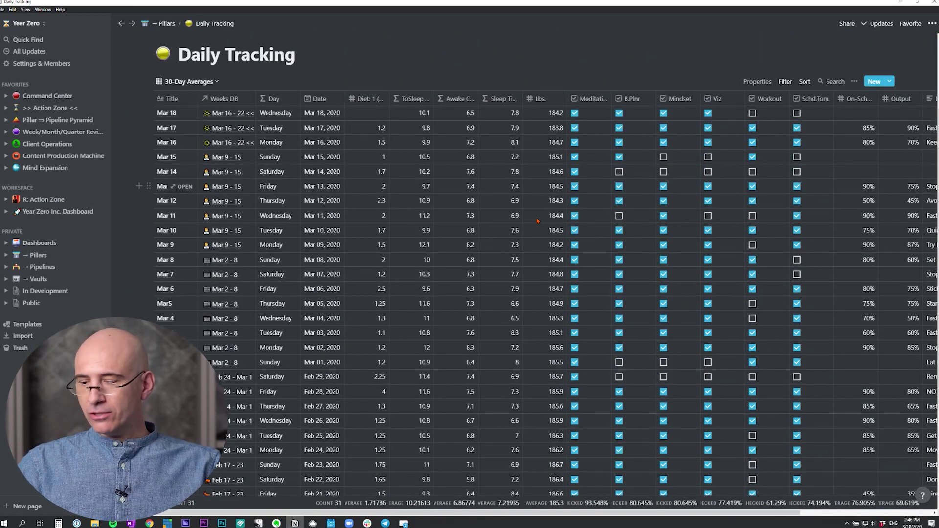
pyautogui.scroll(-3, 537, 221)
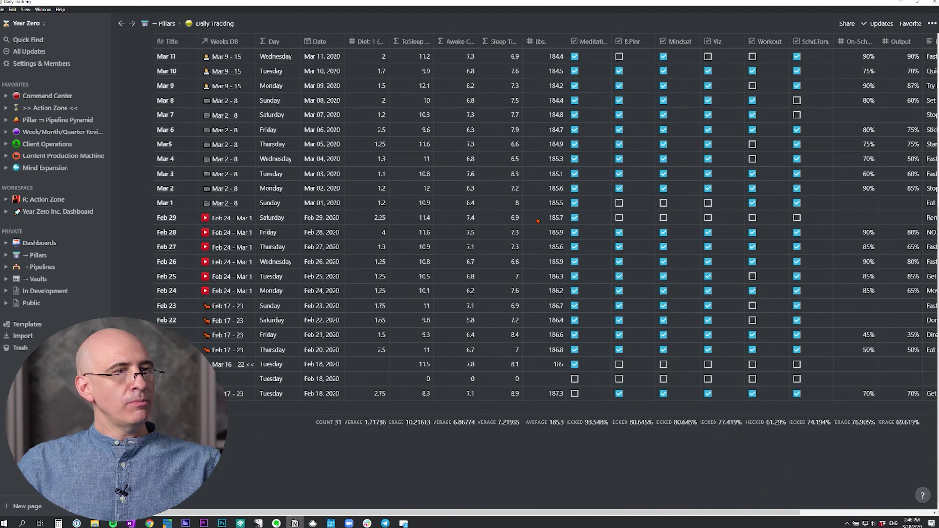
pyautogui.scroll(5, 537, 221)
pyautogui.scroll(-3, 537, 222)
pyautogui.scroll(5, 537, 221)
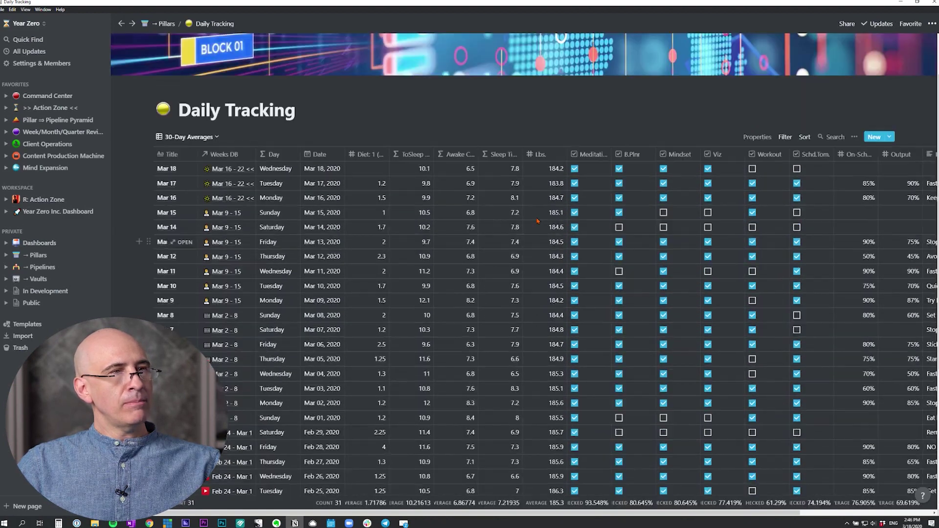
pyautogui.hscroll(5, 537, 221)
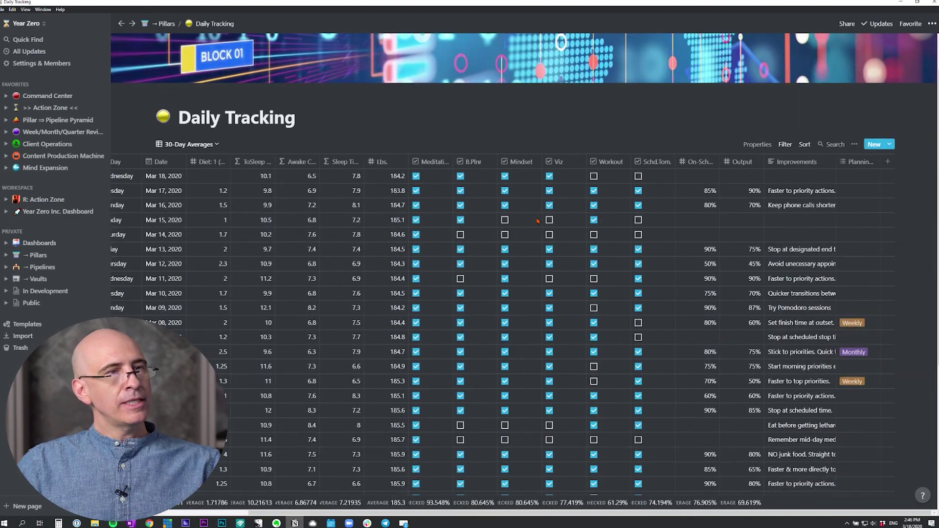
pyautogui.hscroll(-5, 537, 221)
pyautogui.scroll(2, 537, 221)
pyautogui.hscroll(3, 537, 221)
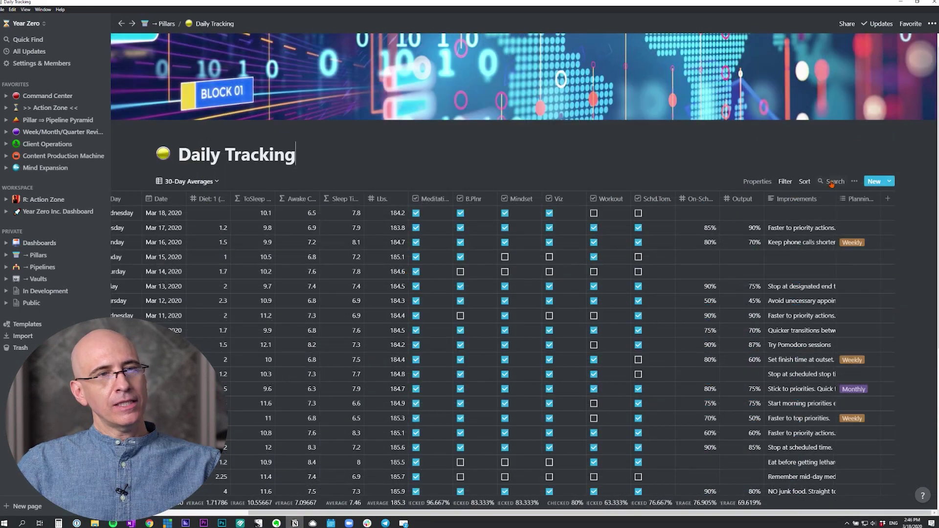
pyautogui.scroll(-3, 728, 314)
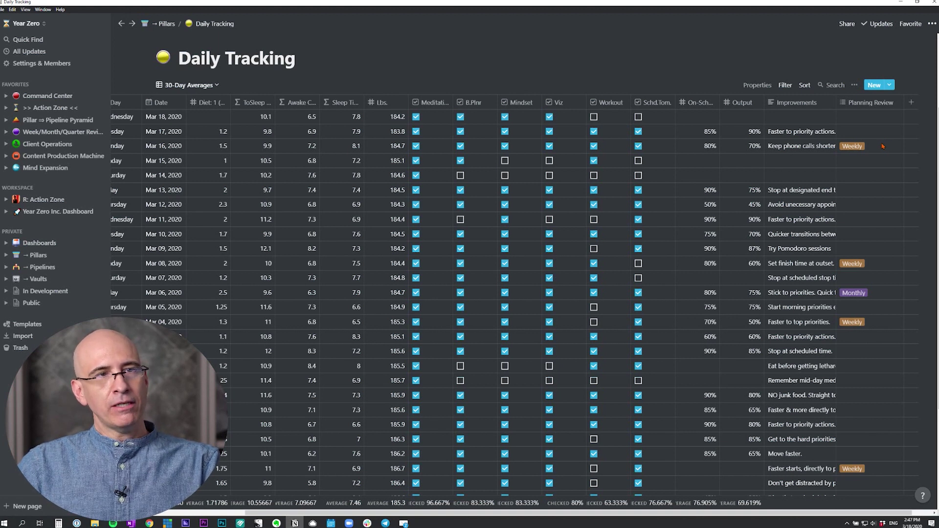
pyautogui.click(883, 146)
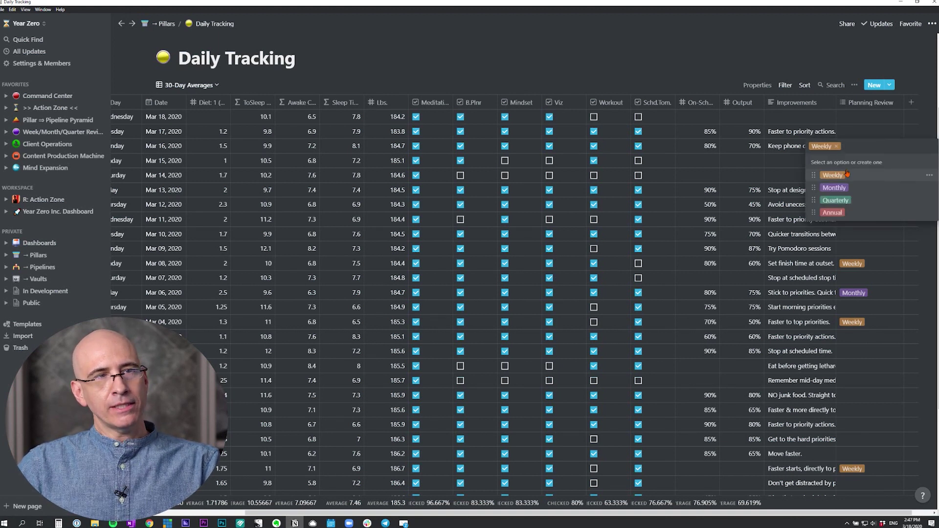
pyautogui.click(857, 189)
pyautogui.click(856, 190)
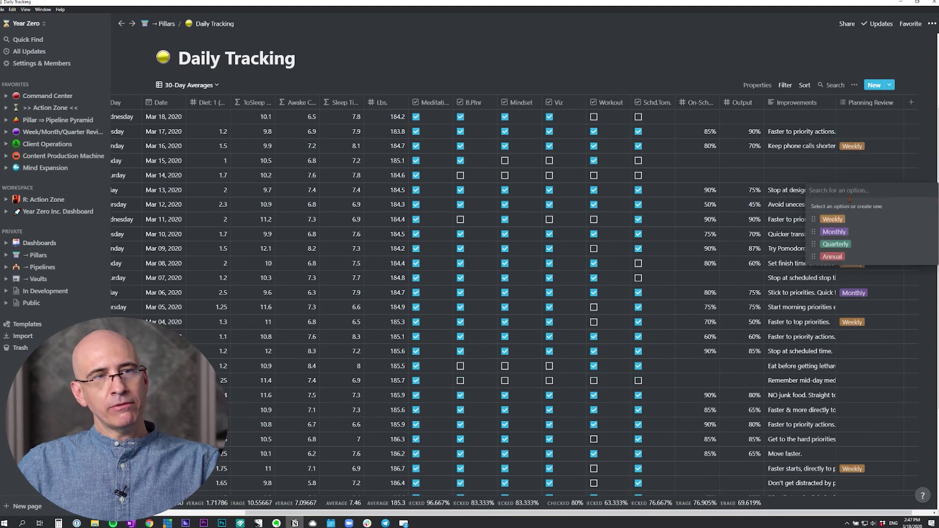
pyautogui.press('Escape')
pyautogui.scroll(-1, 818, 81)
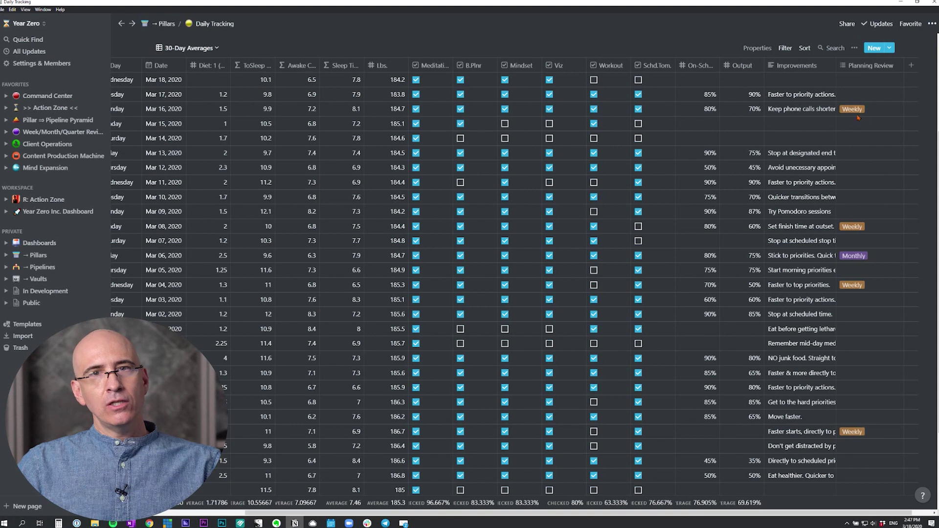
pyautogui.scroll(-1, 861, 137)
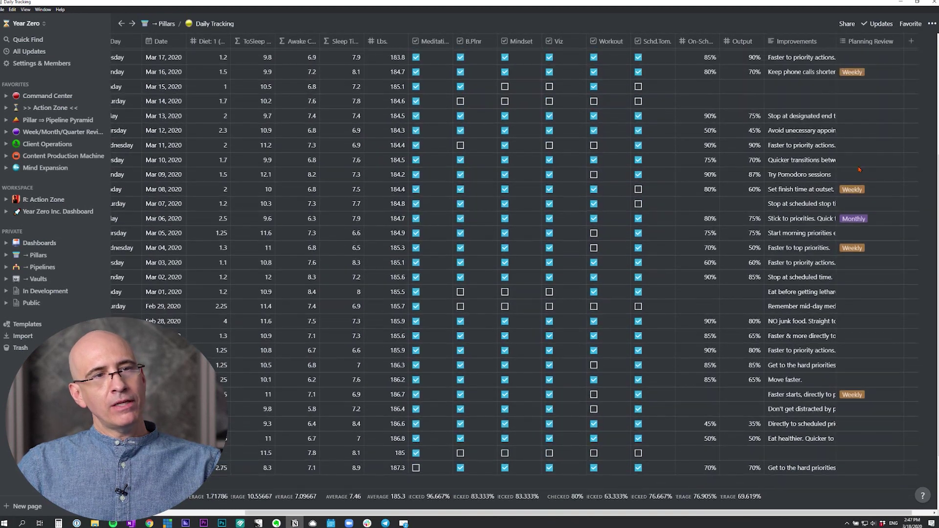
pyautogui.scroll(-2, 857, 221)
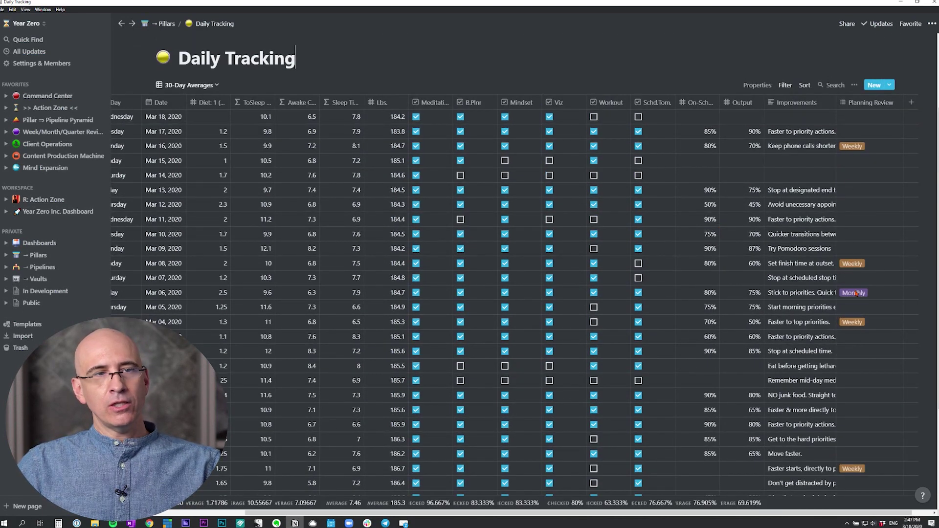
pyautogui.scroll(-1, 856, 293)
pyautogui.scroll(-1, 856, 294)
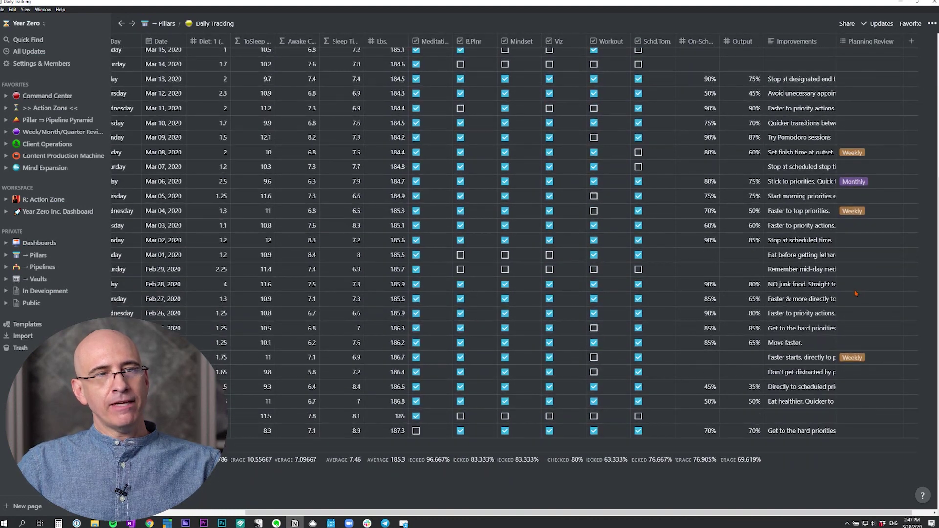
pyautogui.scroll(1, 856, 294)
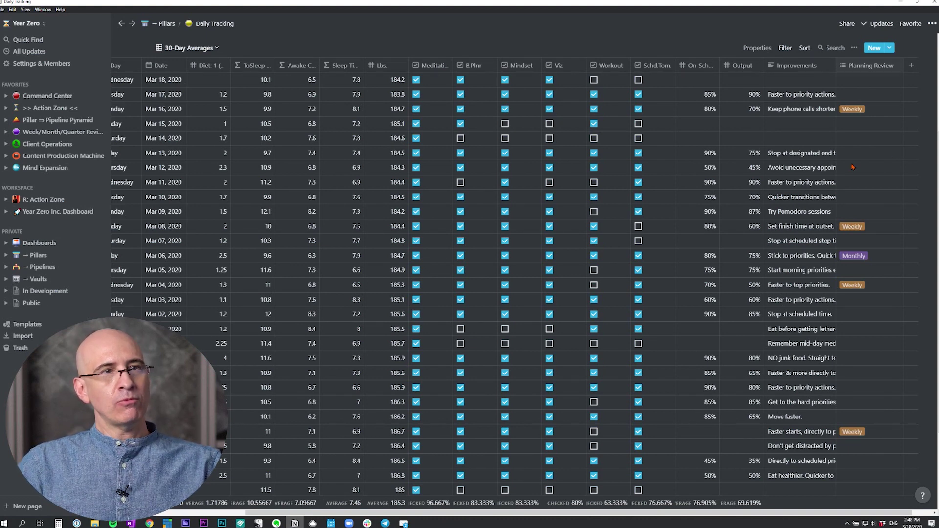
pyautogui.scroll(-4, 872, 279)
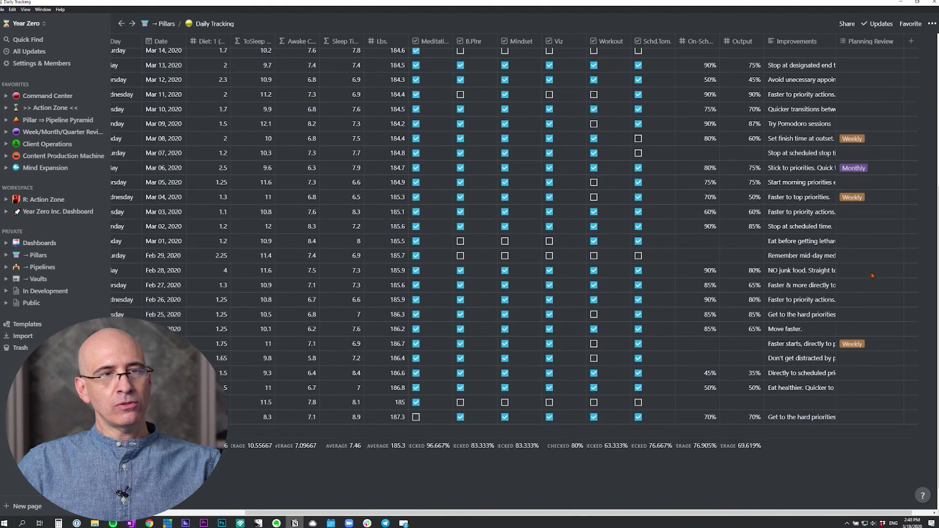
pyautogui.scroll(5, 872, 275)
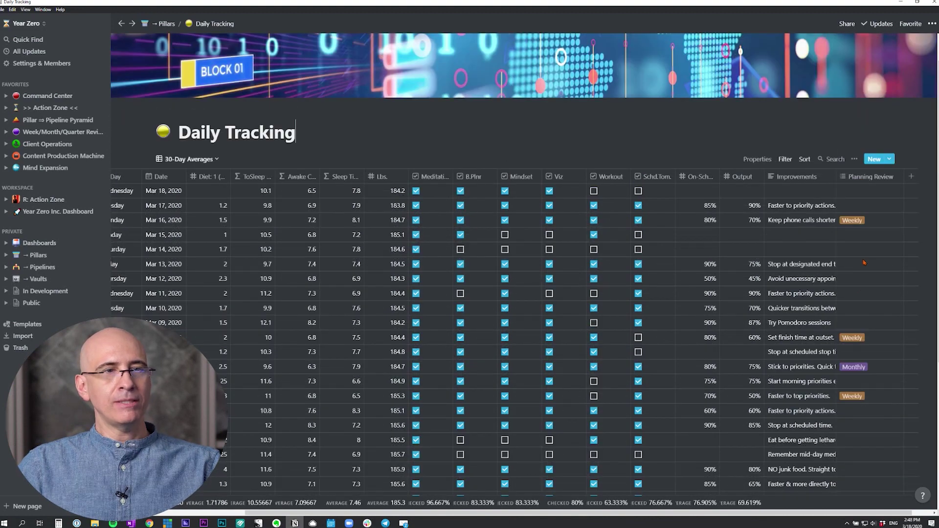
pyautogui.scroll(-3, 861, 317)
pyautogui.scroll(4, 858, 289)
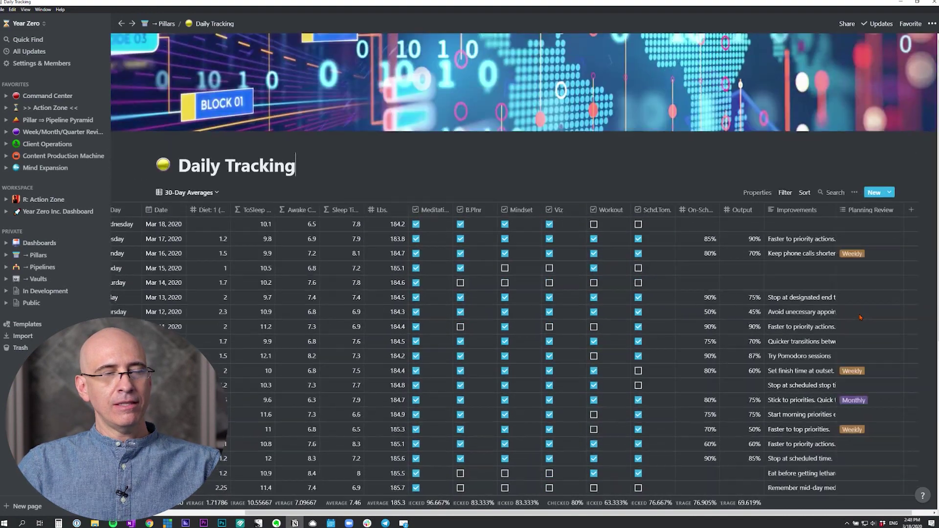